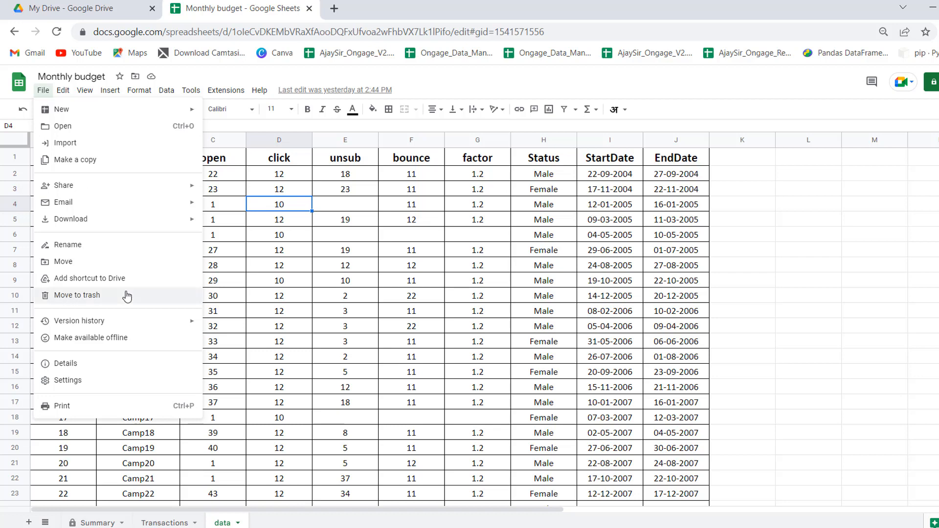
Copy the web page link for the entire document from the spreadsheet's Publish to the web settings
mouse_move(112, 185)
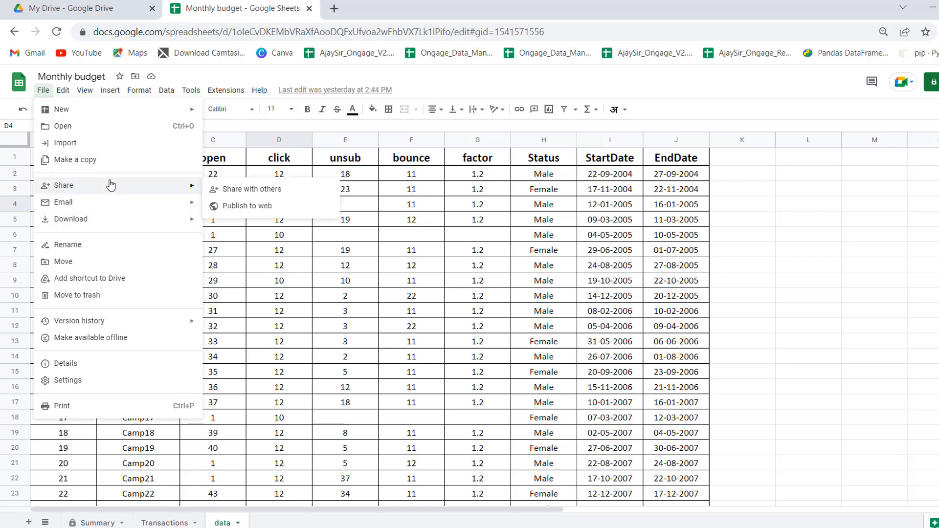
left_click(251, 206)
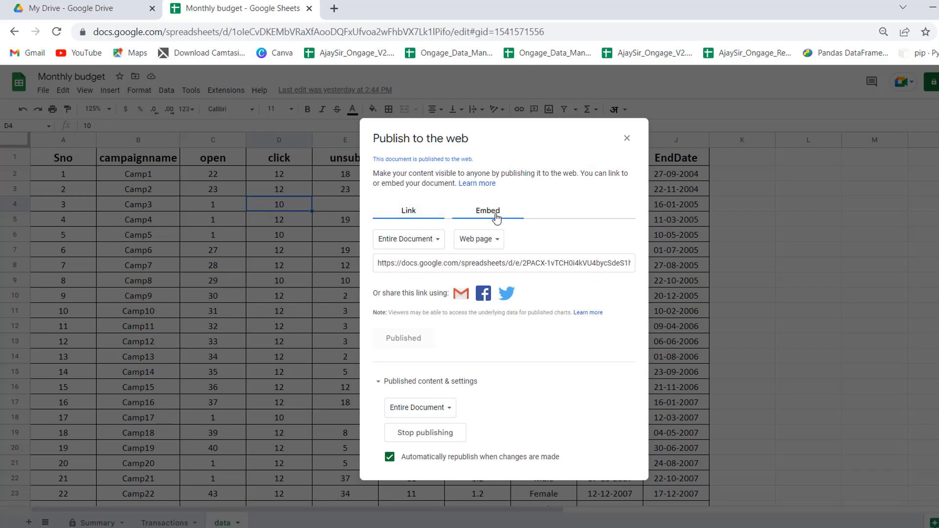
left_click(380, 263)
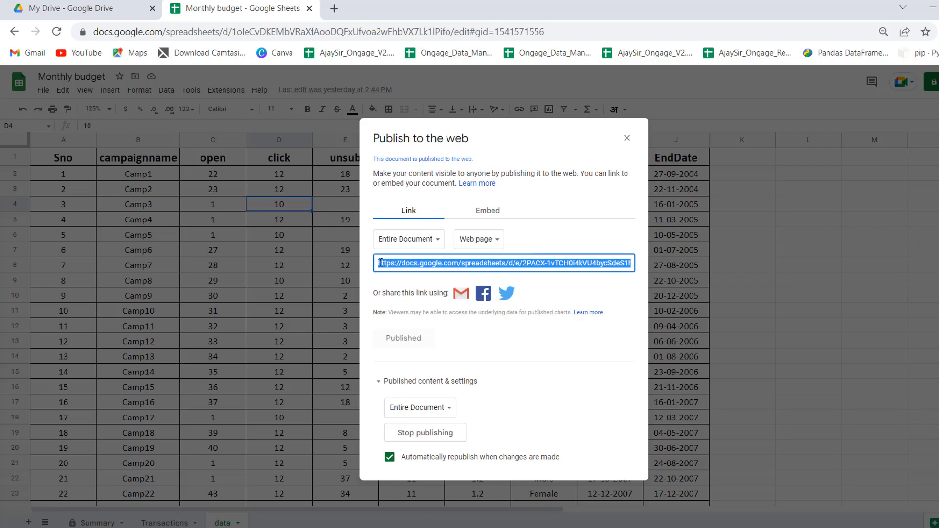
left_click(627, 138)
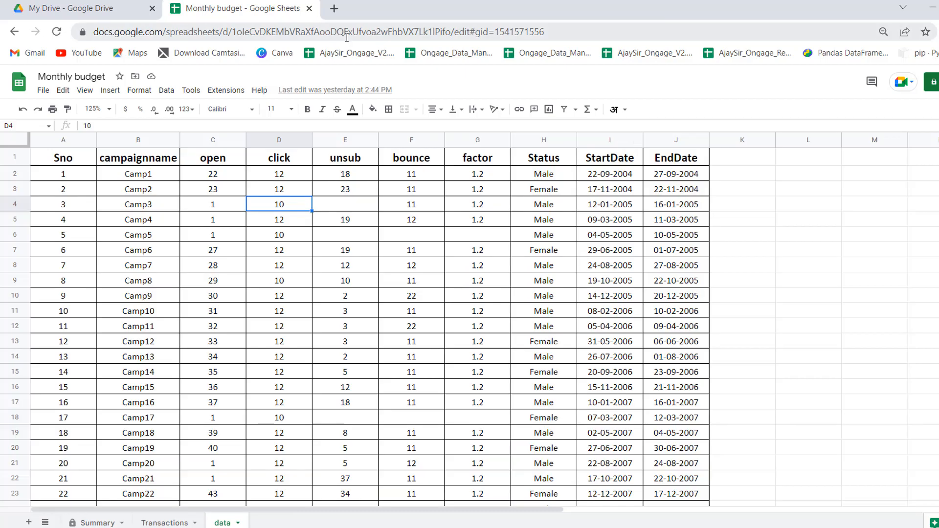
Load the copied published spreadsheet link in a new browser tab
left_click(334, 10)
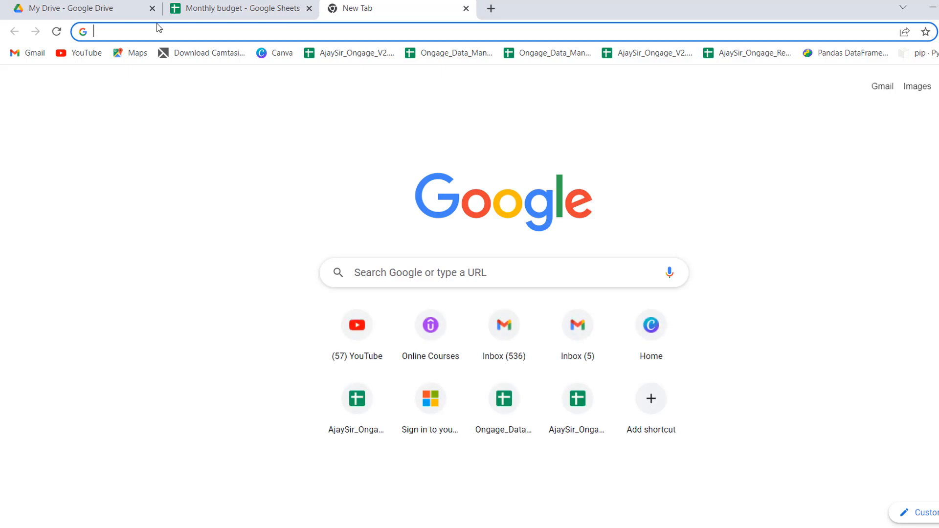
type("https://docs.google.com/spreadsheets/d/e/2PACX-1vTCH0i4kVU4bycSdeS1h4Mk6UQJQMEhQwAsM7SJoSk5S5AnQlK5FMARAj8-mr86WNqpfU8mM8Cetv-5/pubhtml")
key("Return")
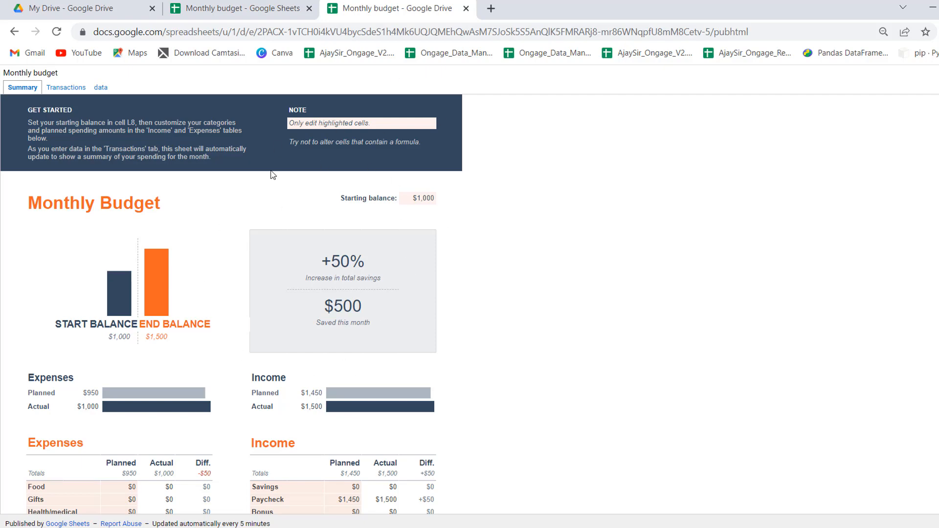
Compare the original spreadsheet's Summary sheet with the published version, and view the published Transactions and data sheets
left_click(244, 6)
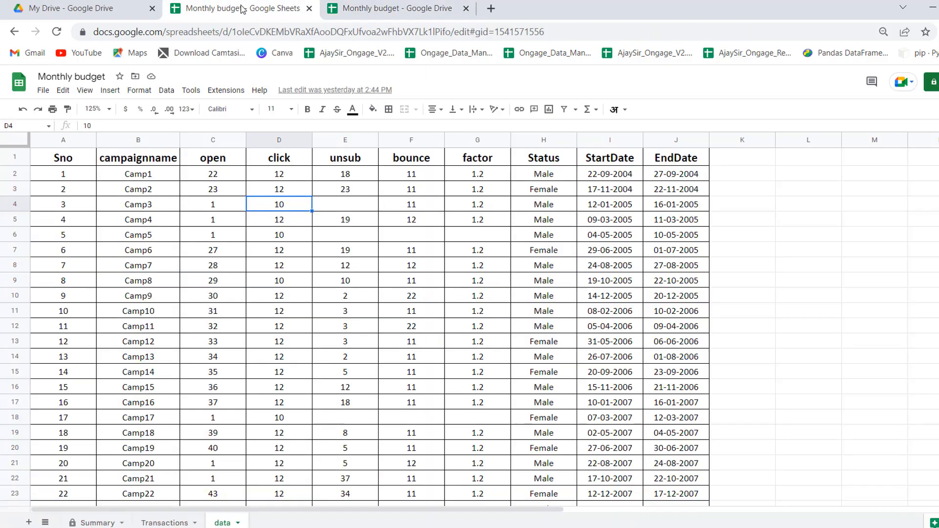
left_click(95, 523)
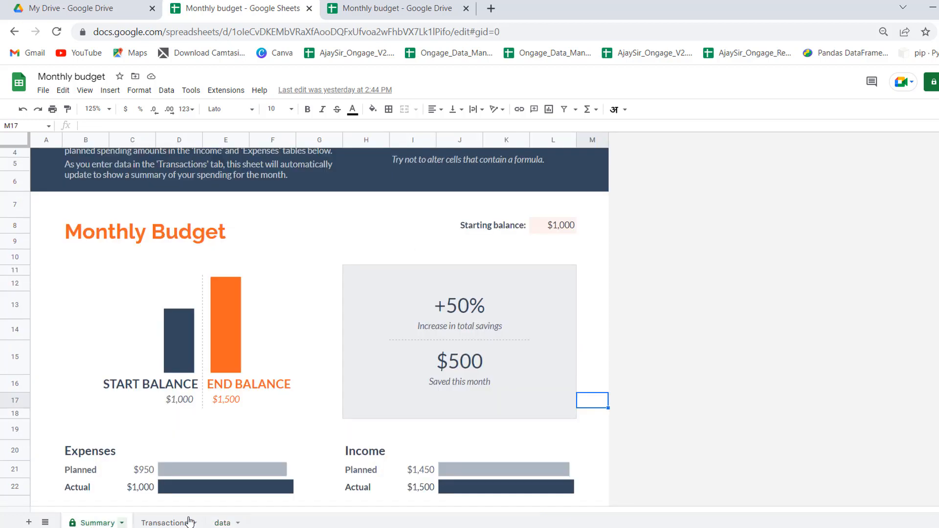
left_click(399, 17)
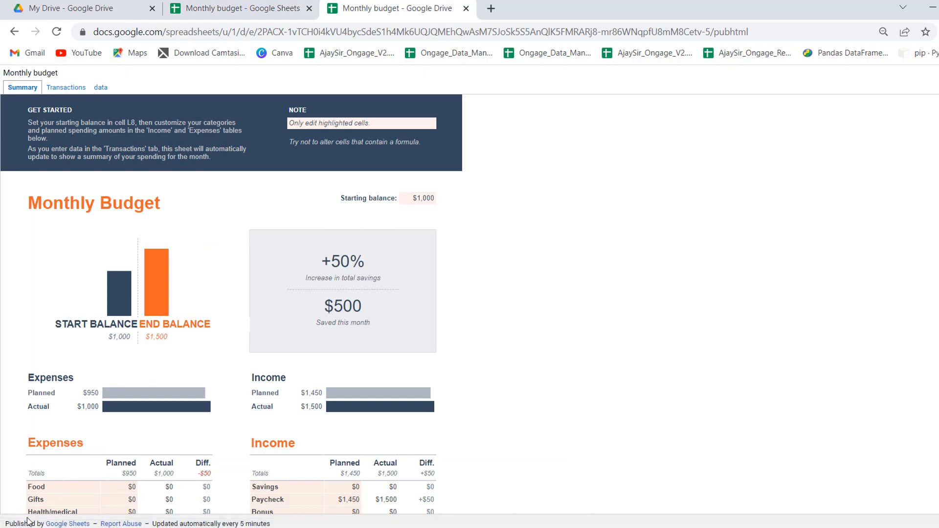
left_click(65, 88)
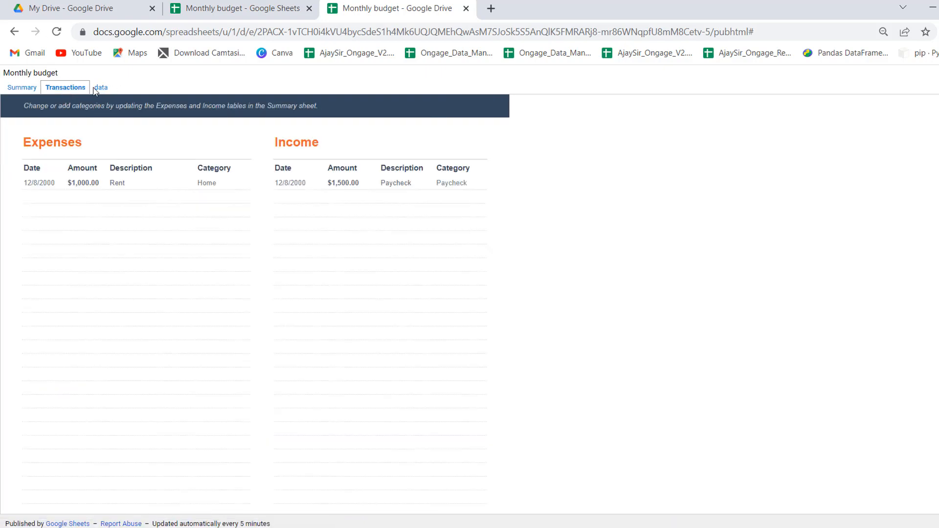
left_click(100, 88)
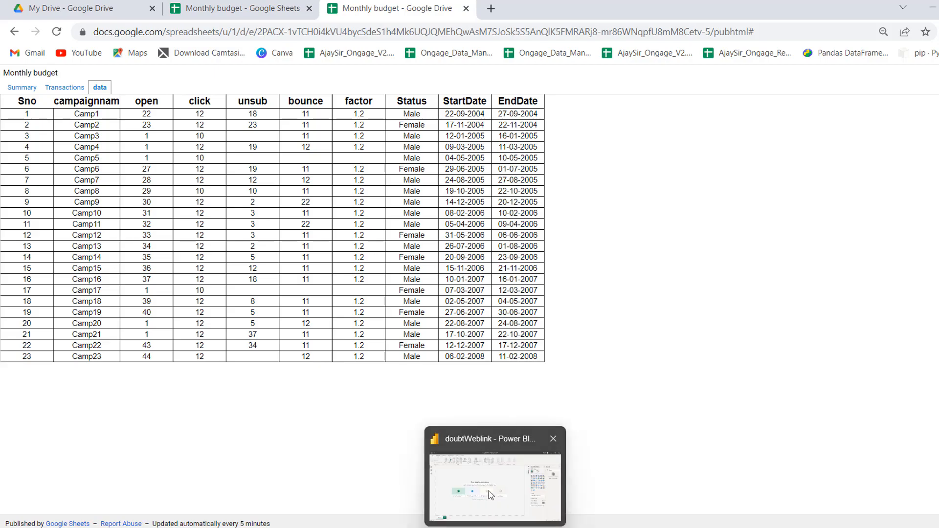
Switch to Power BI Desktop and connect to a Web data source using the copied published spreadsheet URL
left_click(489, 491)
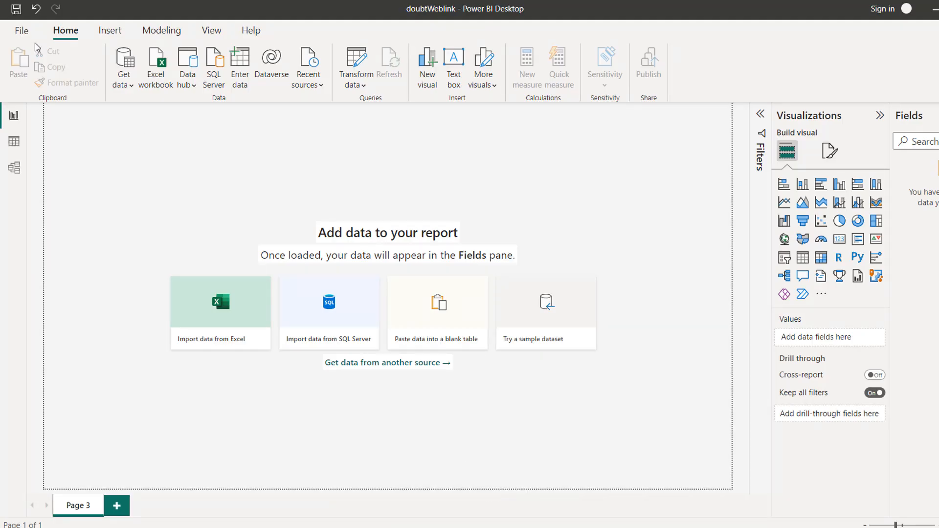
left_click(129, 83)
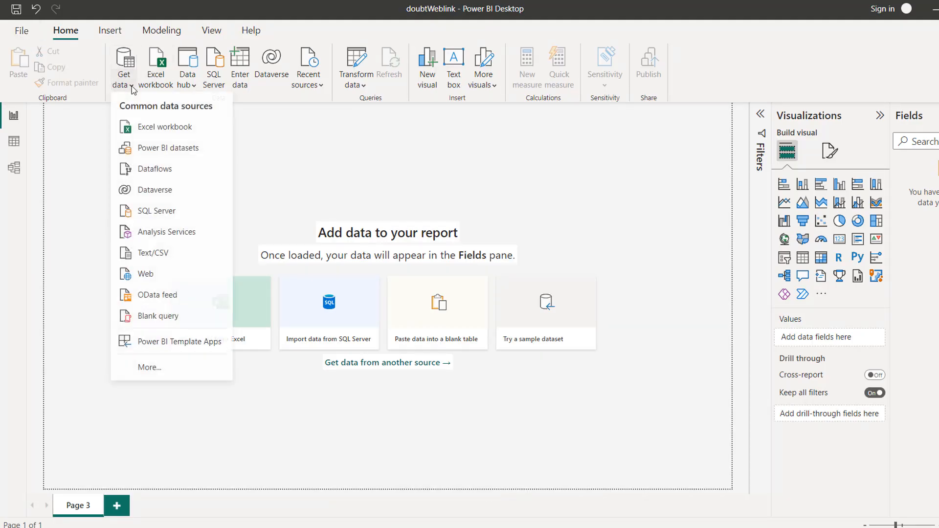
left_click(154, 277)
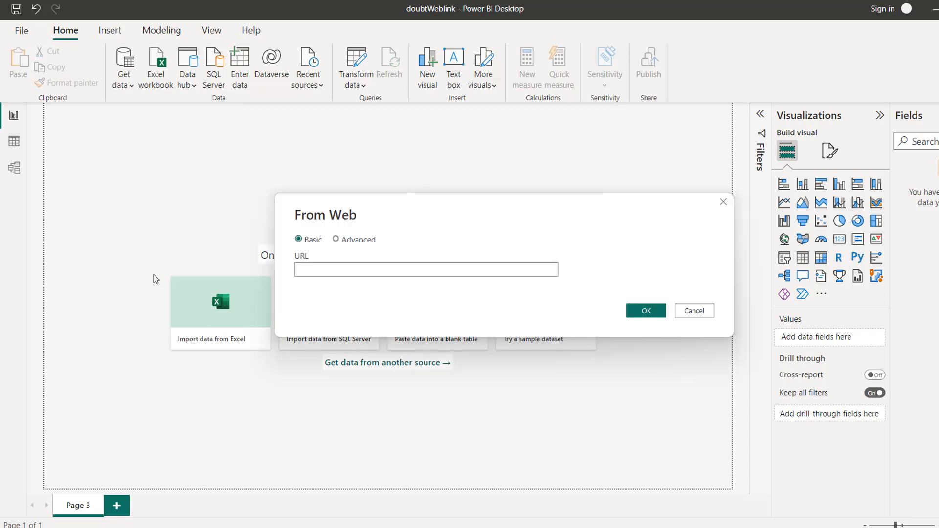
key("ctrl+v")
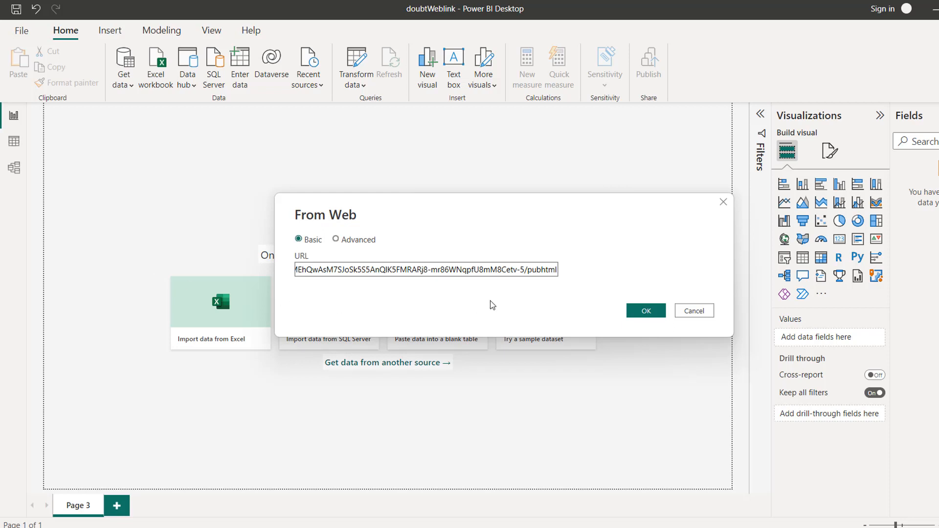
left_click(646, 311)
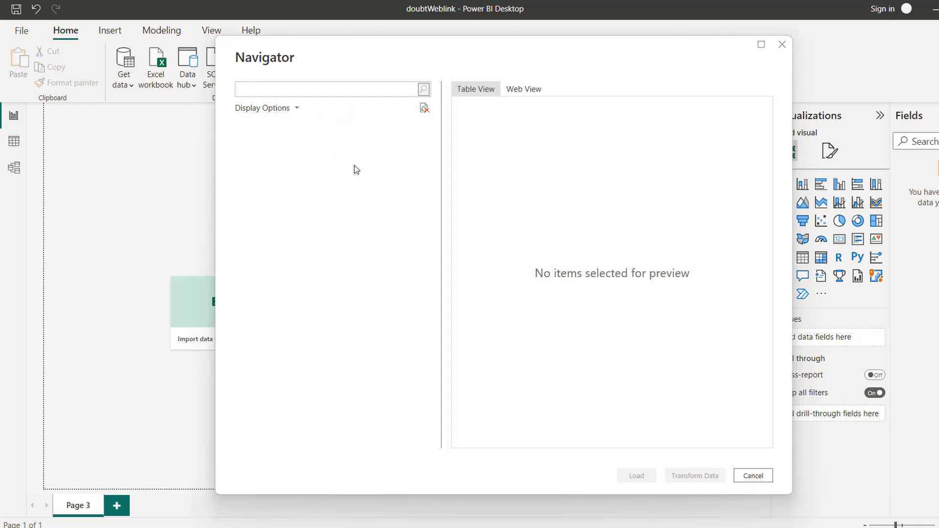
Preview the three HTML tables, select Table 3 with the campaign data, and open it for transformation in Power Query Editor
left_click(319, 151)
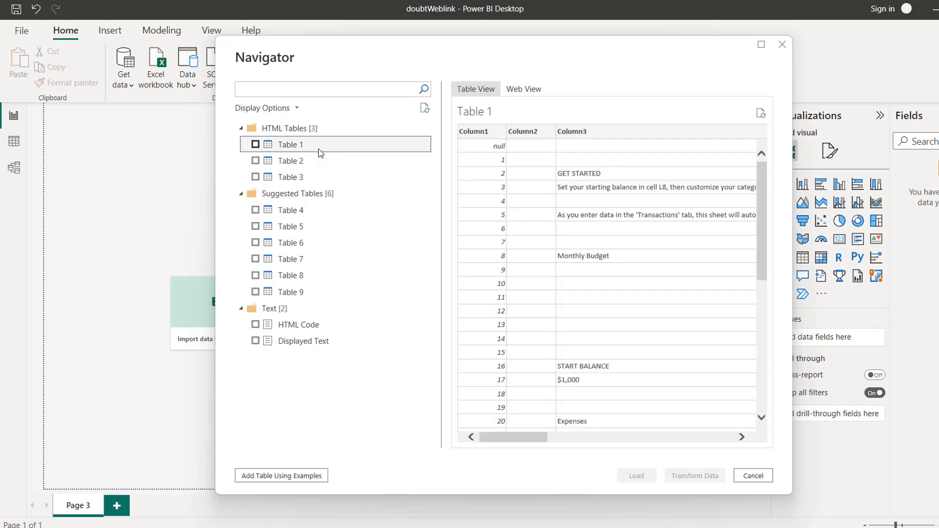
left_click(310, 162)
left_click(310, 179)
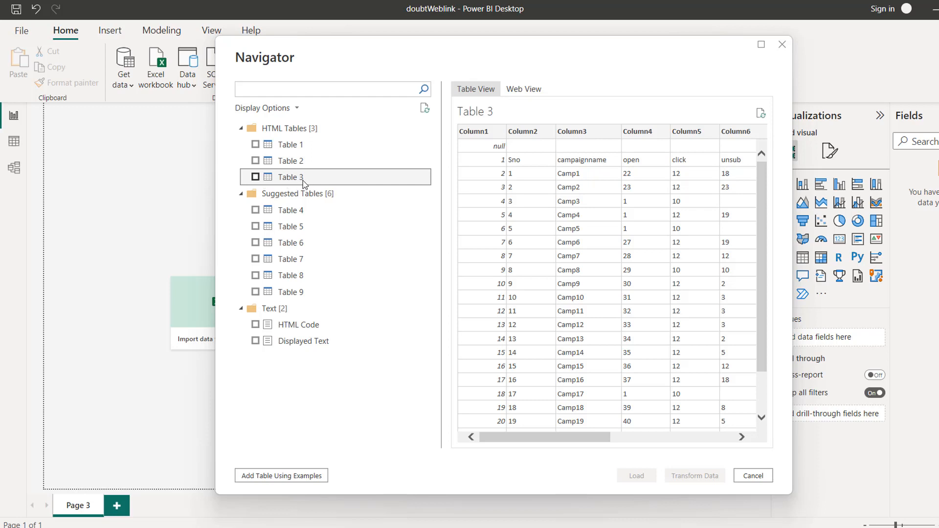
left_click(255, 178)
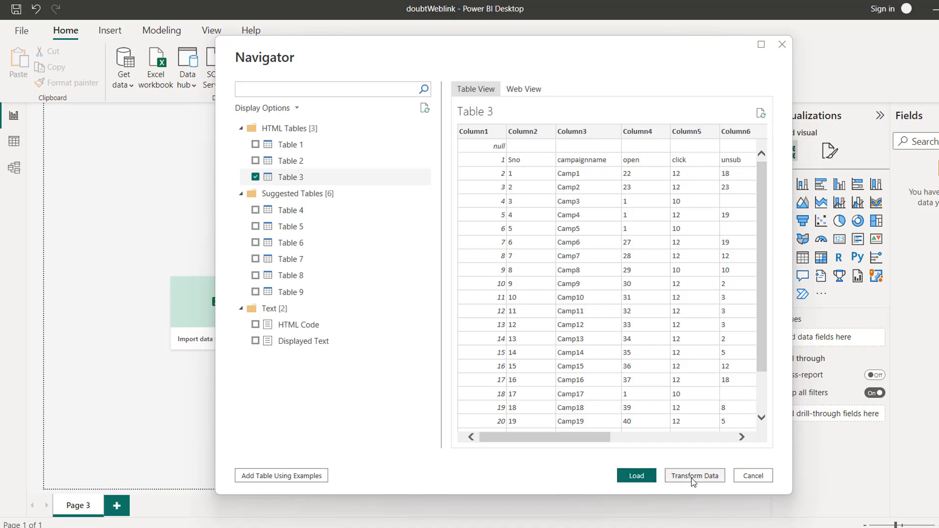
left_click(694, 481)
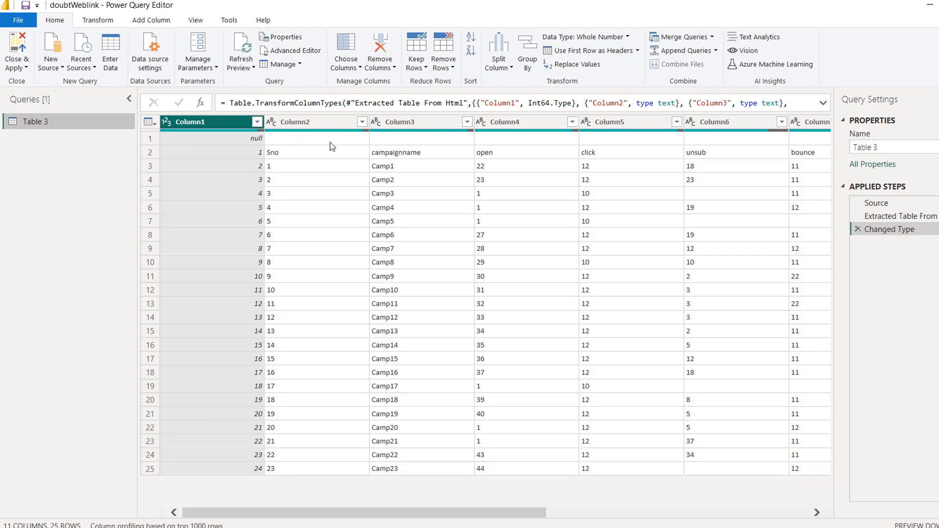
Filter Column1 to exclude the null row
left_click(259, 125)
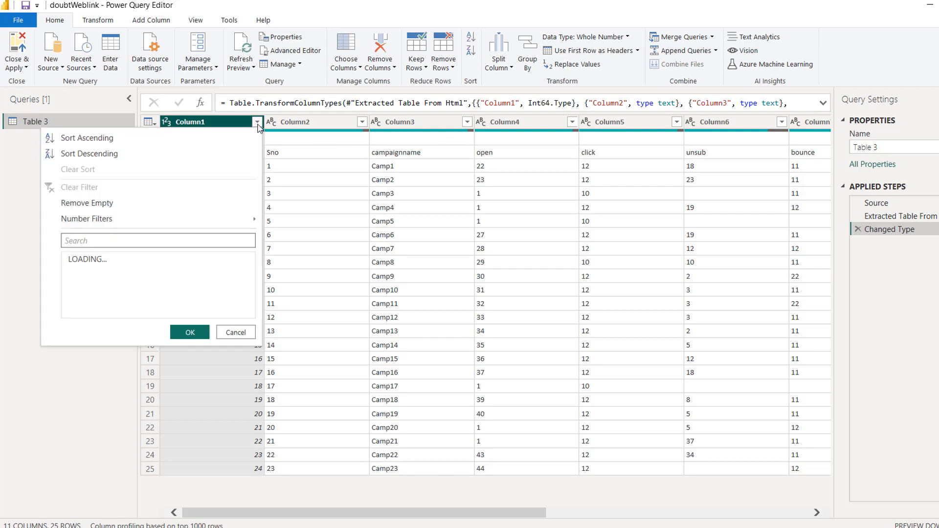
left_click(73, 273)
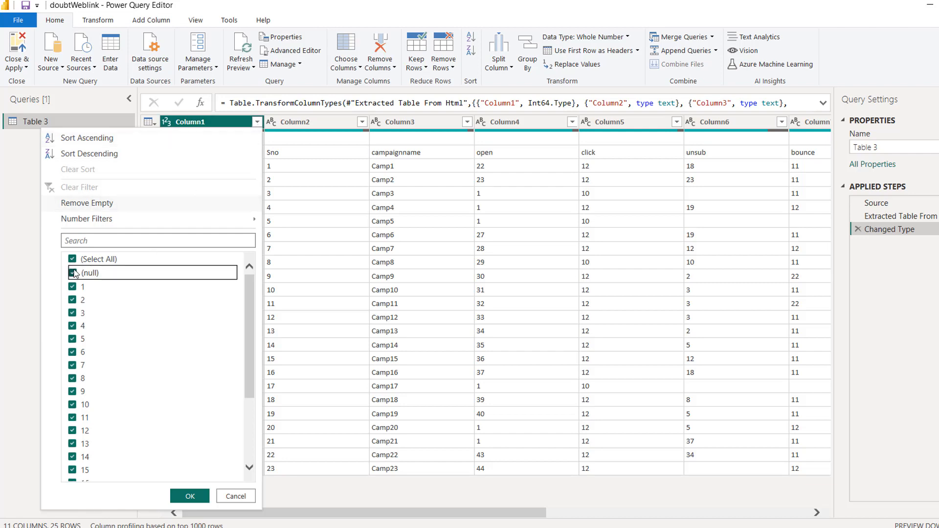
left_click(189, 496)
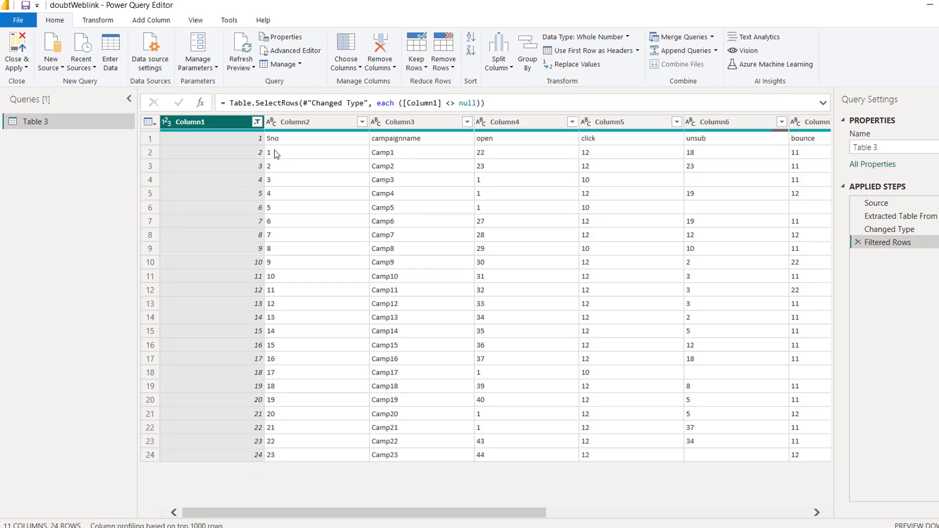
Remove Column1 from the table and use the first row as headers
right_click(225, 126)
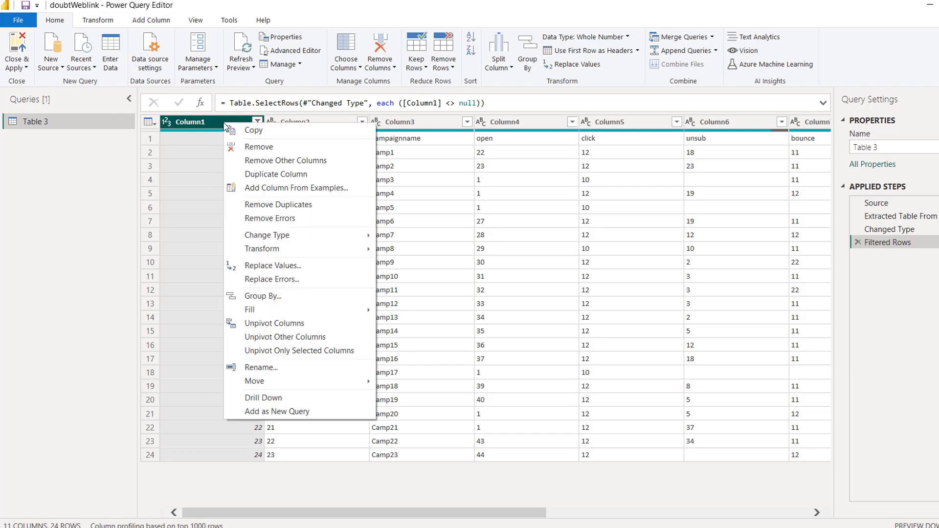
left_click(259, 147)
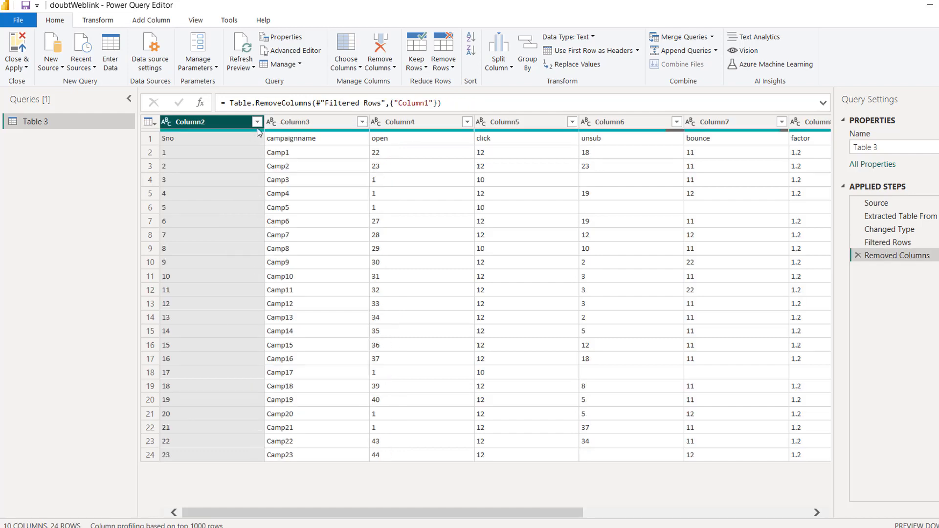
left_click(155, 125)
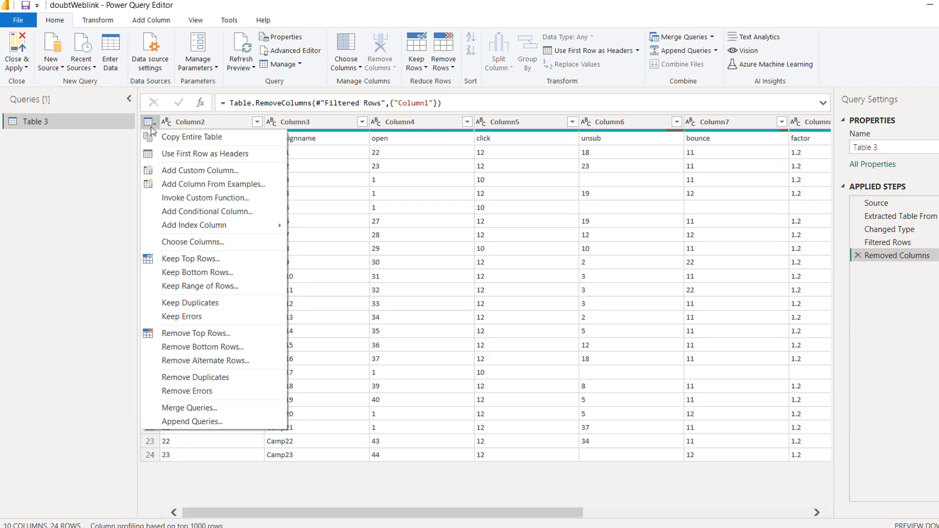
left_click(241, 154)
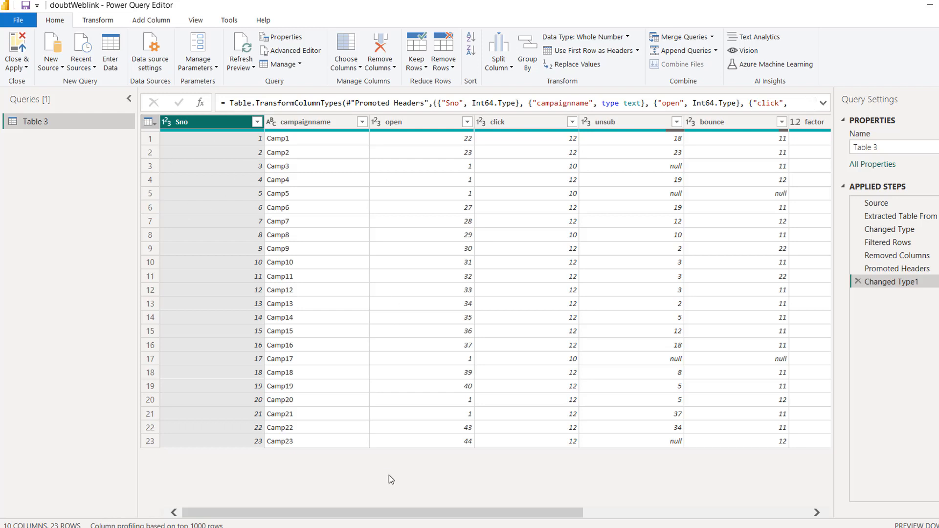
Check the table's remaining columns, and close the query editor while applying the transformations to the report
left_click_drag(382, 512, 648, 524)
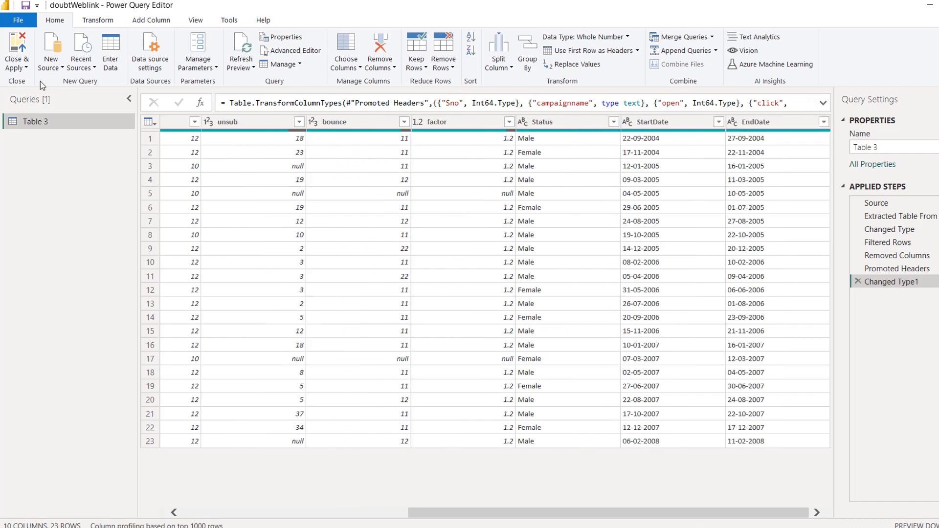
left_click(27, 68)
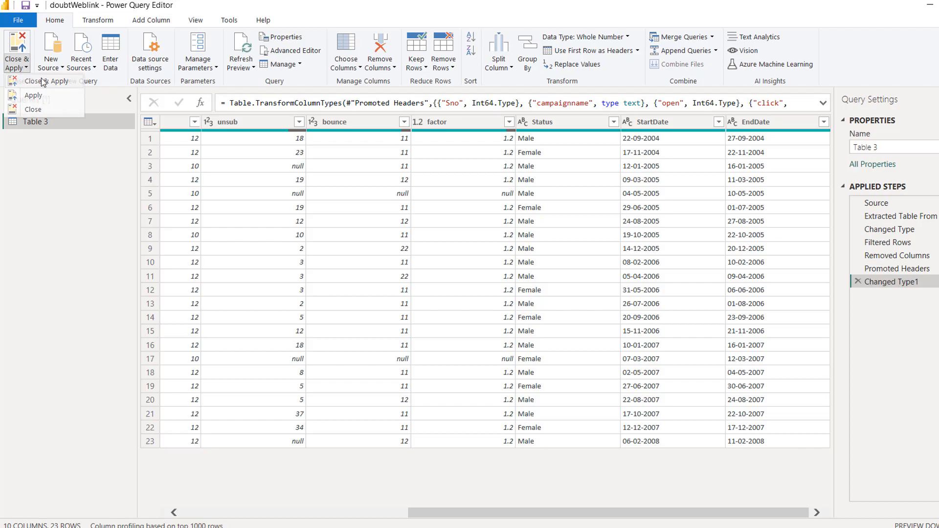
left_click(43, 81)
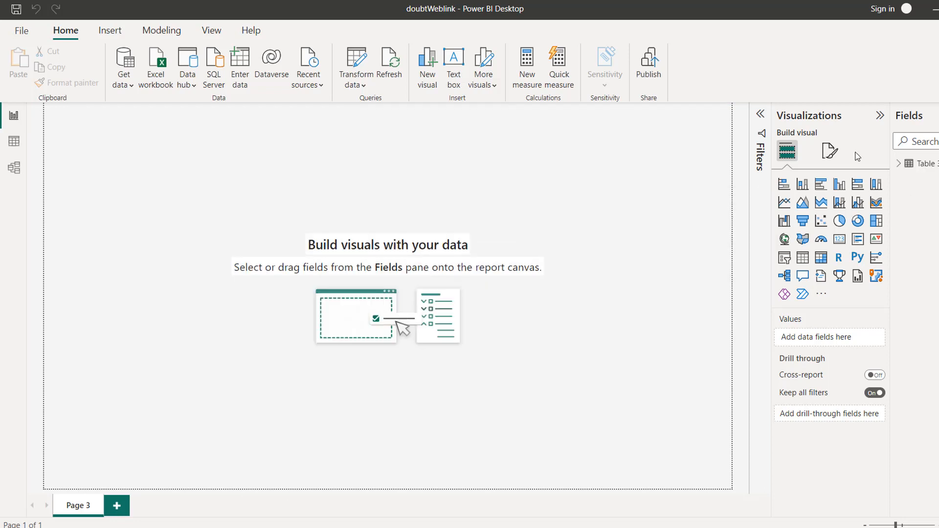
Add a clustered column chart from Table 3 with bounce and open on the Y-axis and campaignname on the X-axis
left_click(900, 165)
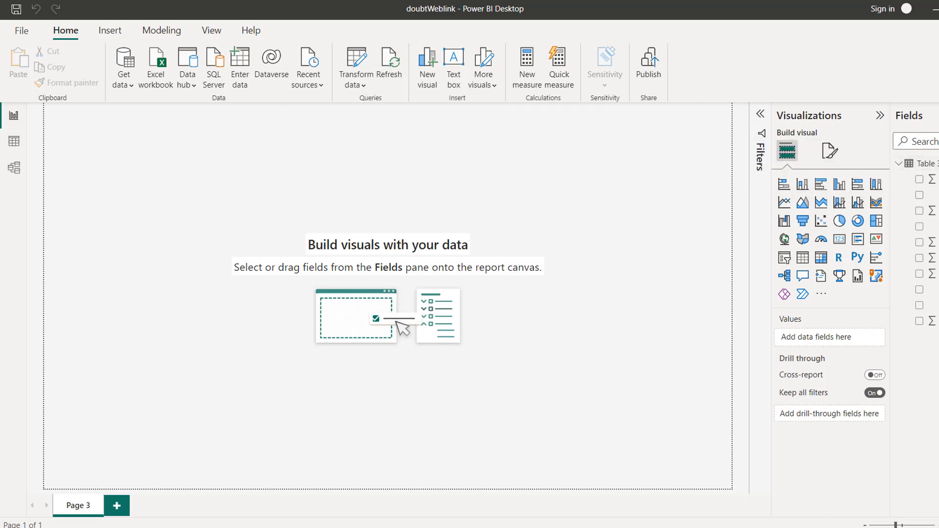
left_click(839, 185)
left_click(920, 180)
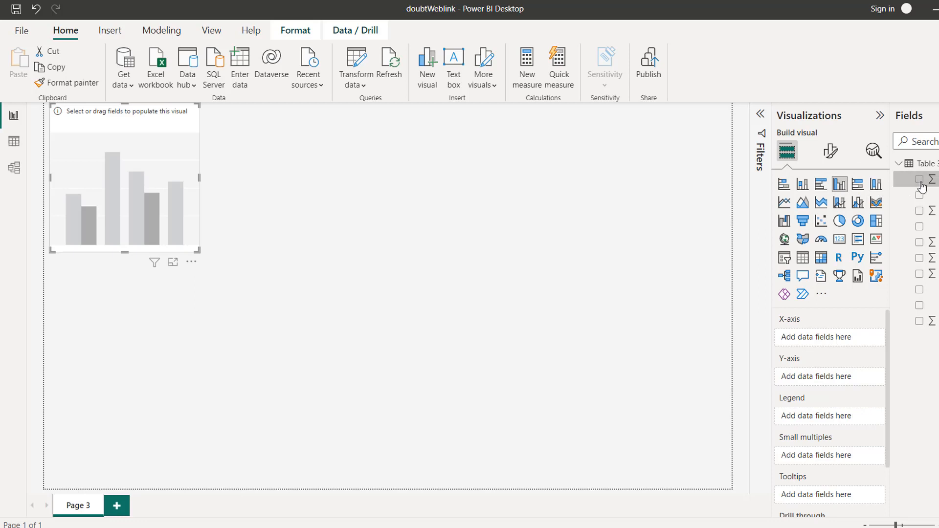
left_click(919, 267)
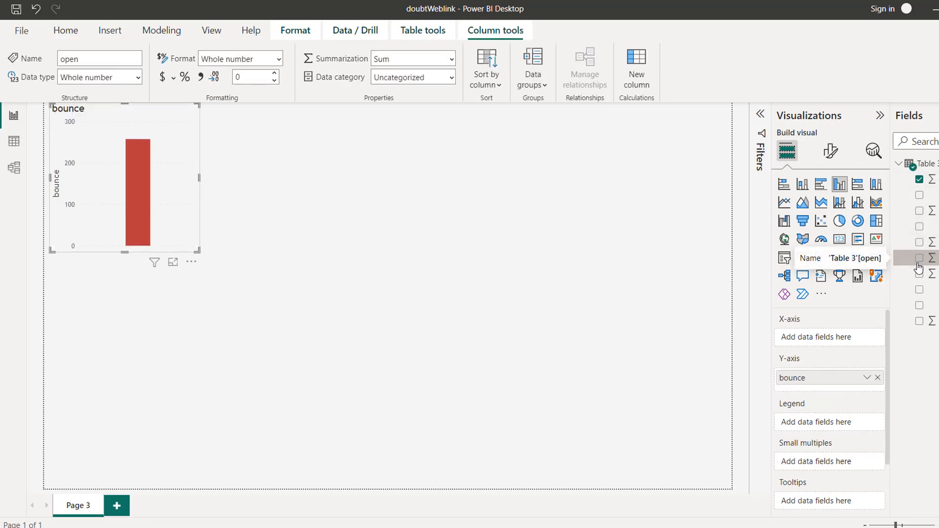
left_click(920, 259)
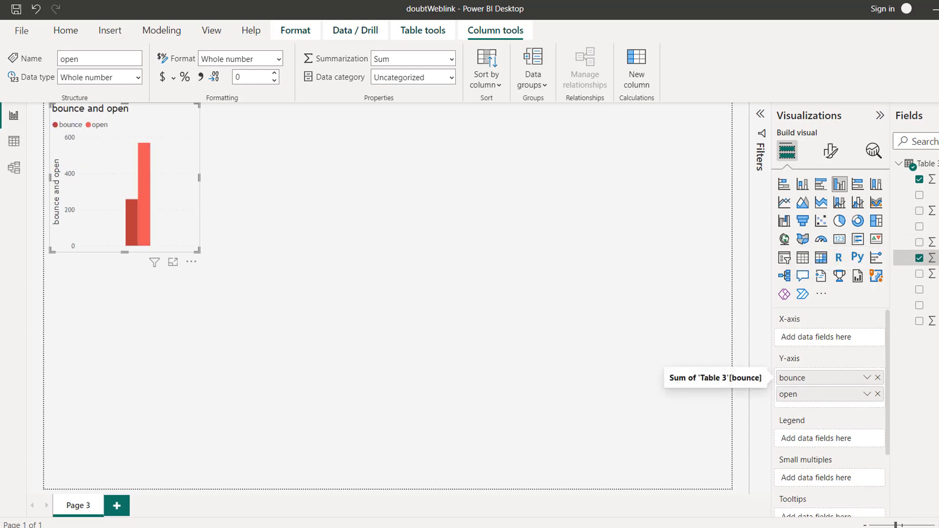
left_click_drag(861, 316, 831, 337)
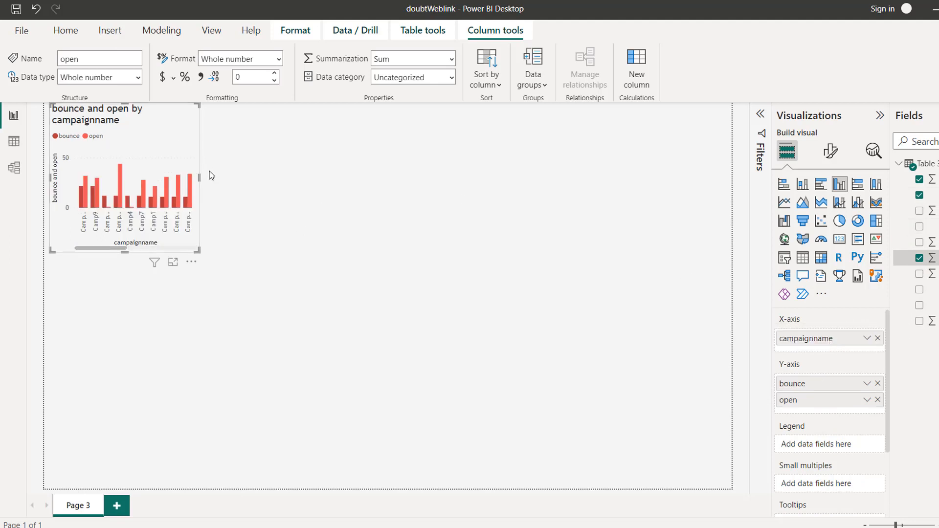
Widen the clustered column chart to about half the page and paste two copies, one below it and one beside it
left_click_drag(199, 176, 431, 183)
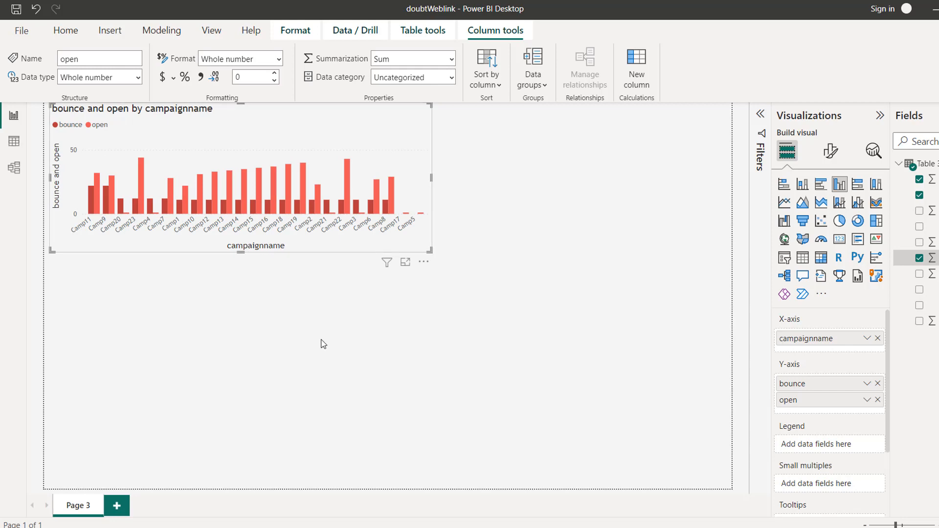
key("ctrl+c")
key("ctrl+v")
left_click_drag(351, 397, 702, 245)
key("ctrl+c")
key("ctrl+v")
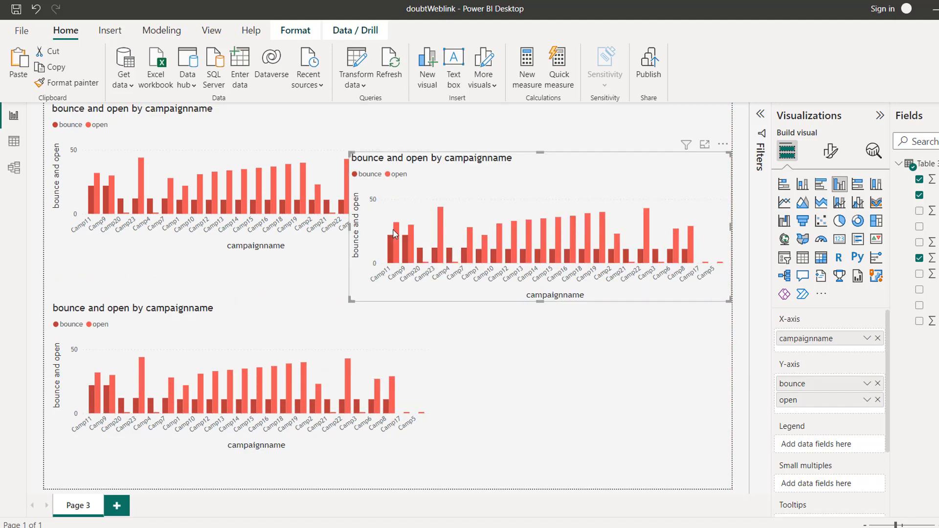
Narrow the chart copy beside the original and convert it to a pie chart
left_click_drag(349, 226, 488, 229)
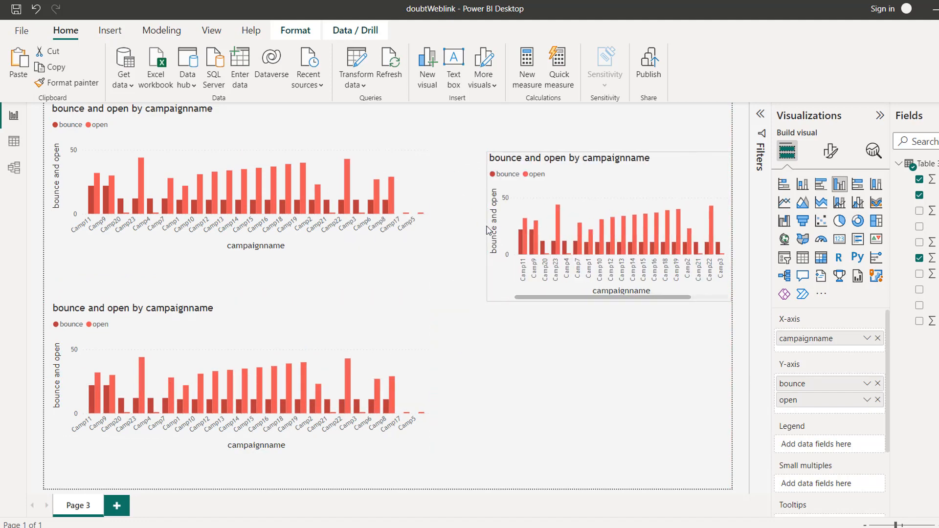
left_click(840, 223)
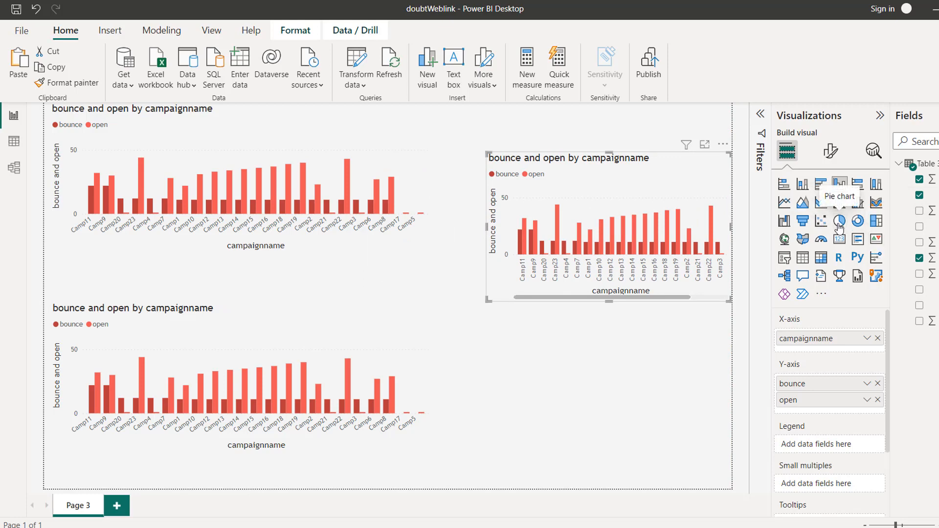
left_click(563, 395)
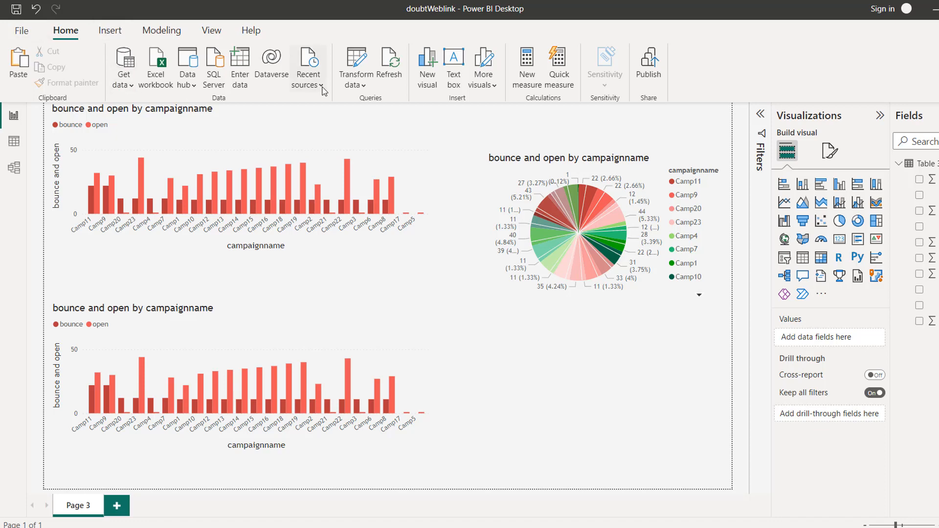
Check in the data source settings whether the published Google Sheets link allows changing its source
left_click(355, 84)
left_click(384, 128)
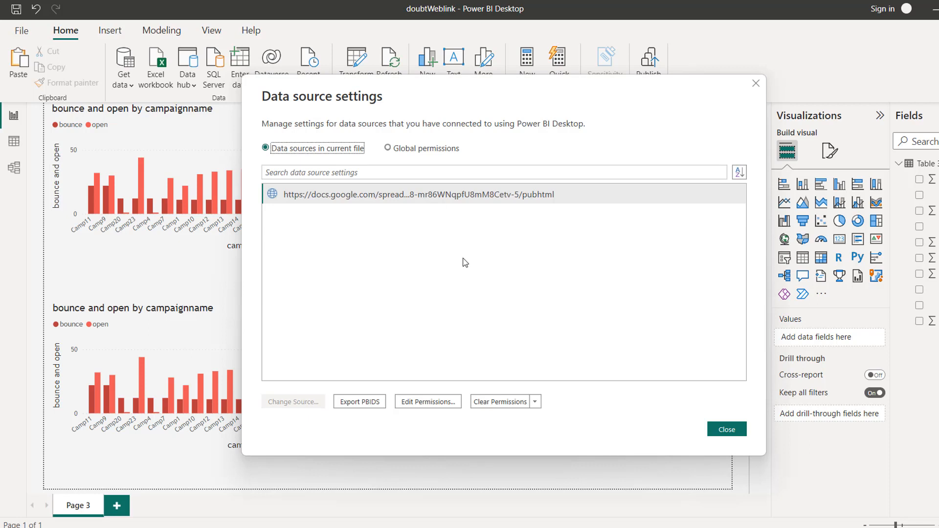
left_click(410, 196)
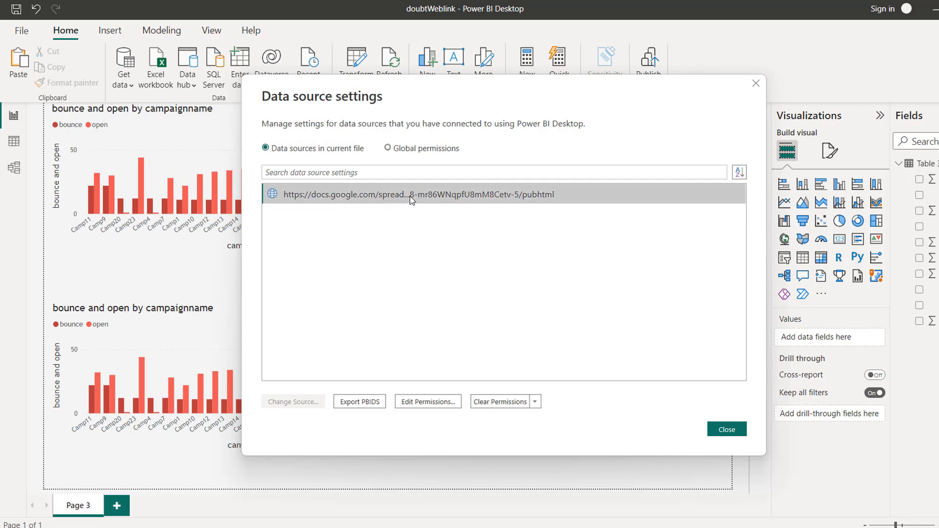
left_click(753, 87)
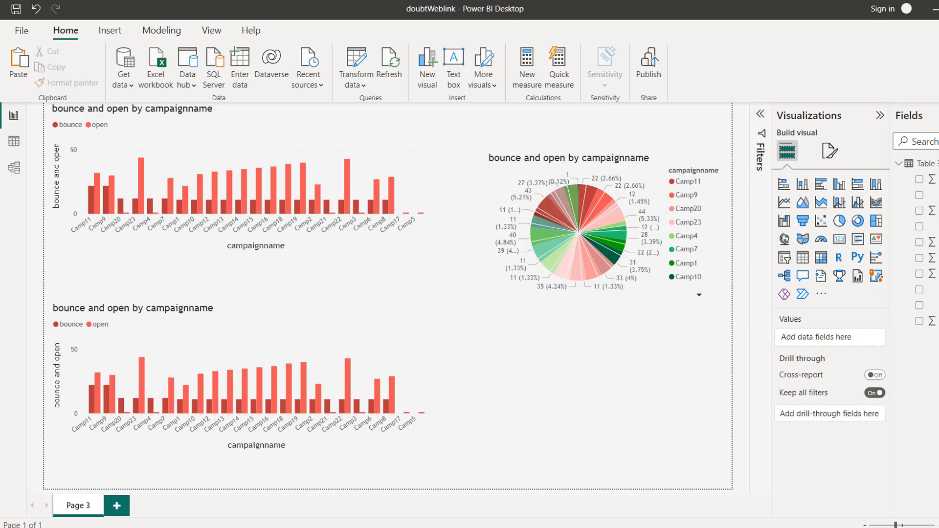
Switch to the browser, close the published web page, and show the data sheet of the Monthly budget spreadsheet
key("alt+Tab")
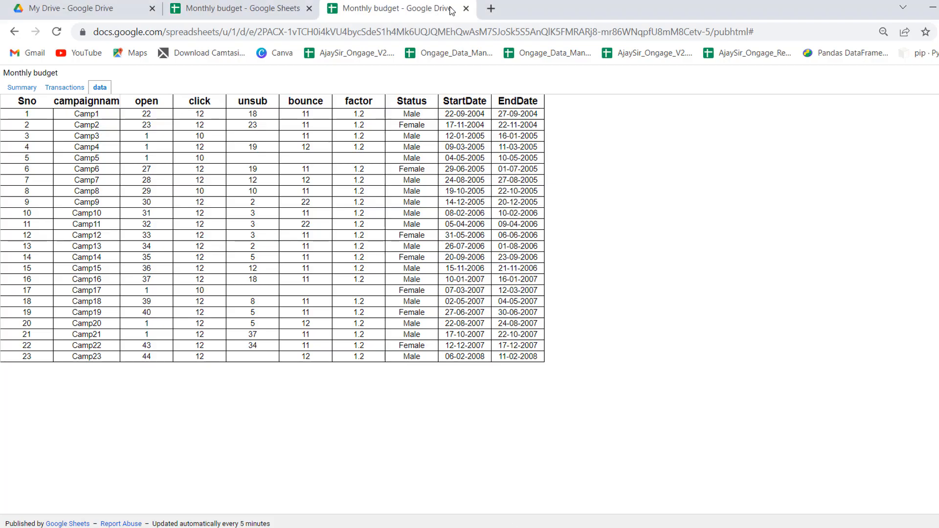
left_click(467, 9)
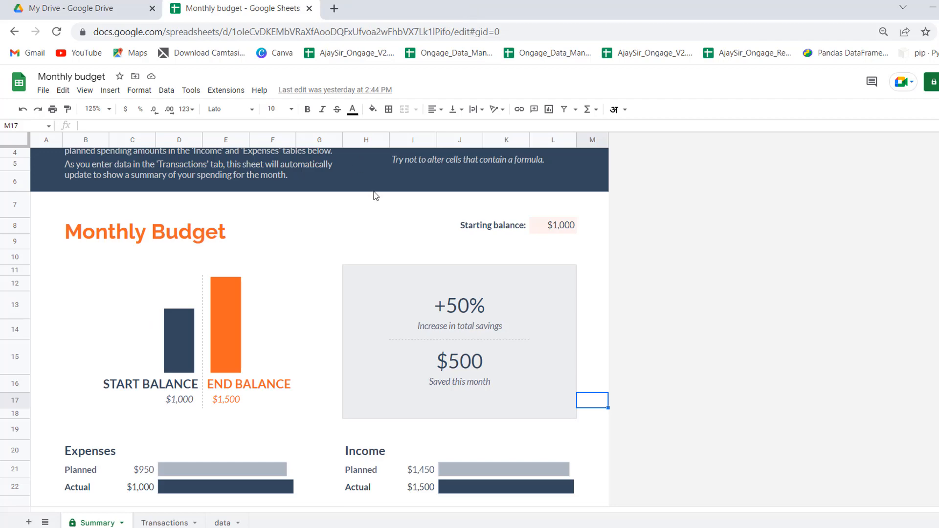
left_click(225, 523)
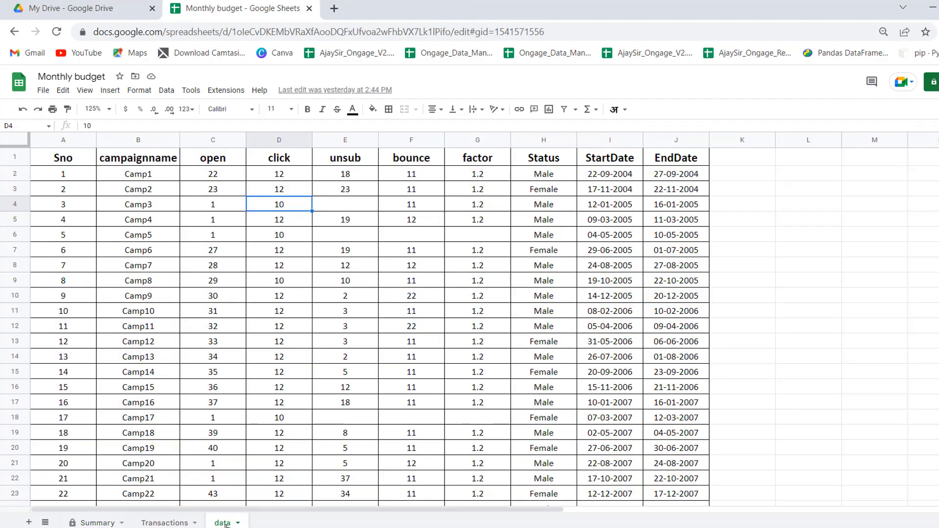
left_click(128, 280)
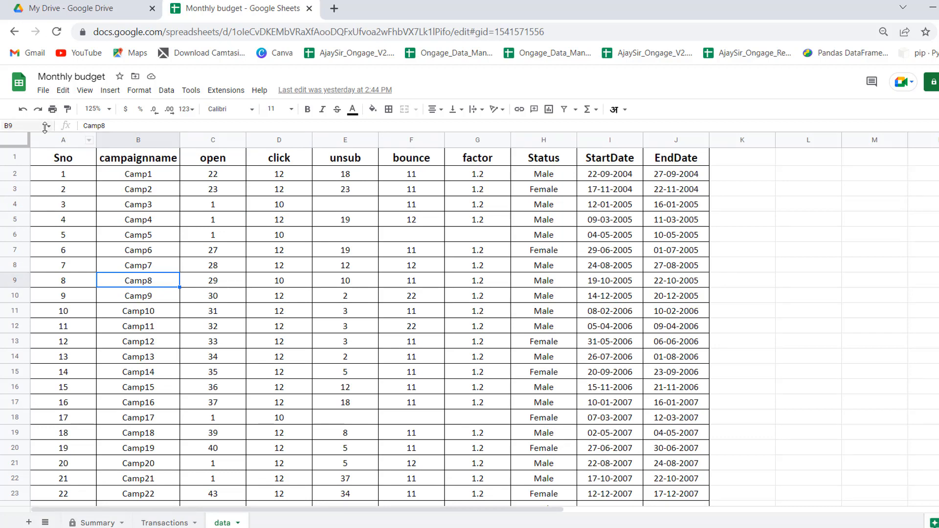
Download the Monthly budget spreadsheet as a Microsoft Excel (.xlsx) file and show it in its folder
left_click(43, 91)
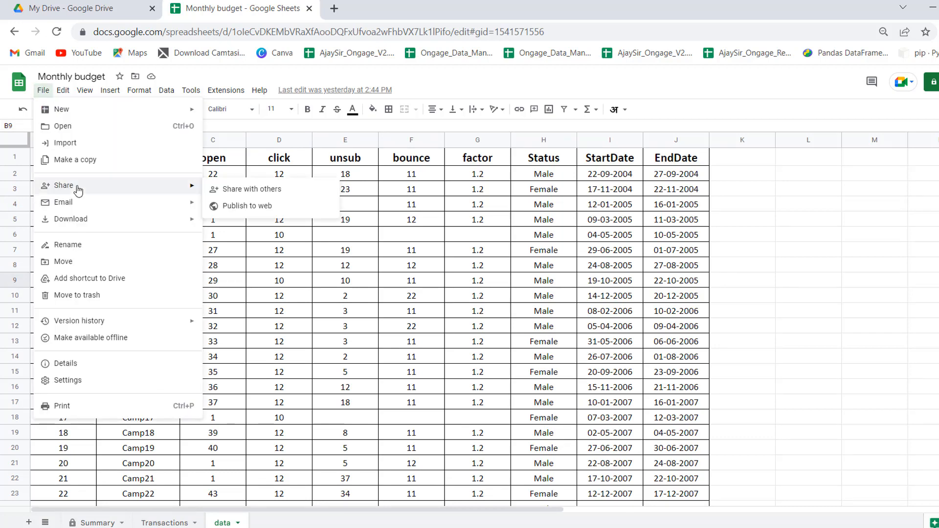
mouse_move(87, 221)
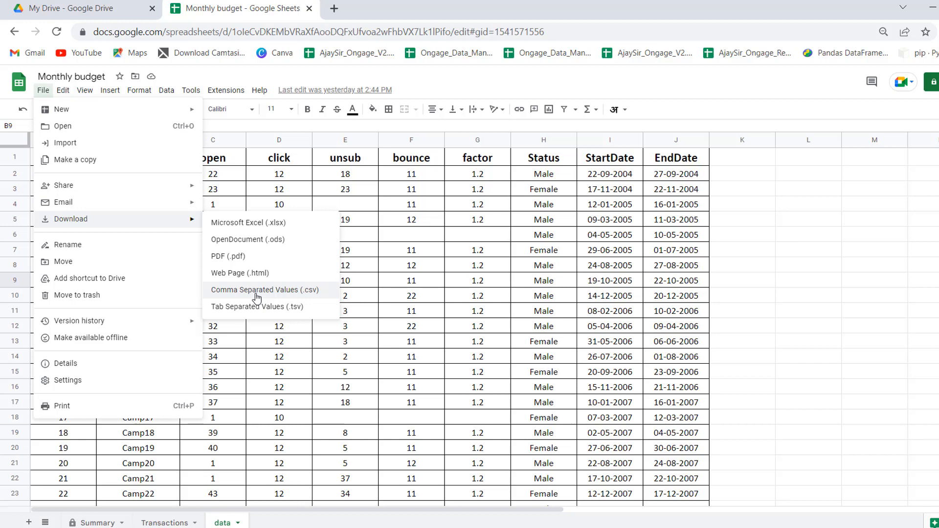
left_click(258, 226)
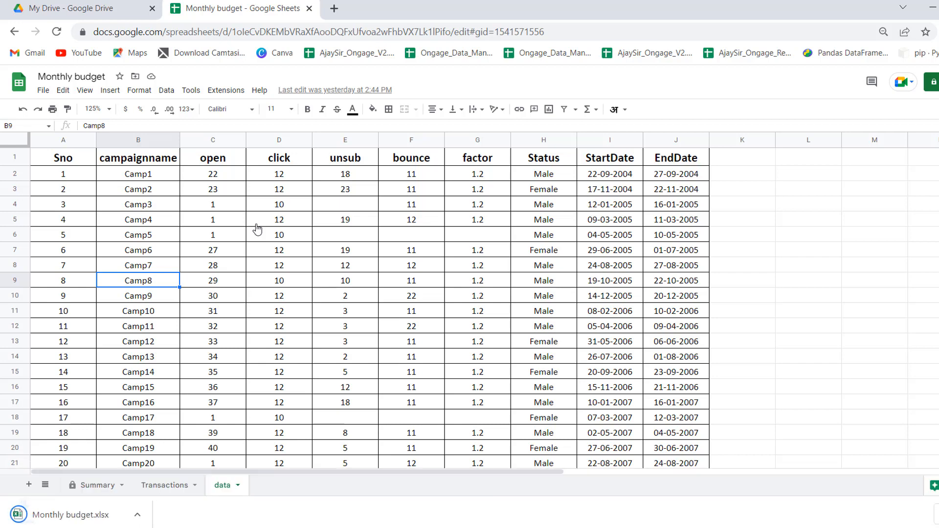
left_click(140, 516)
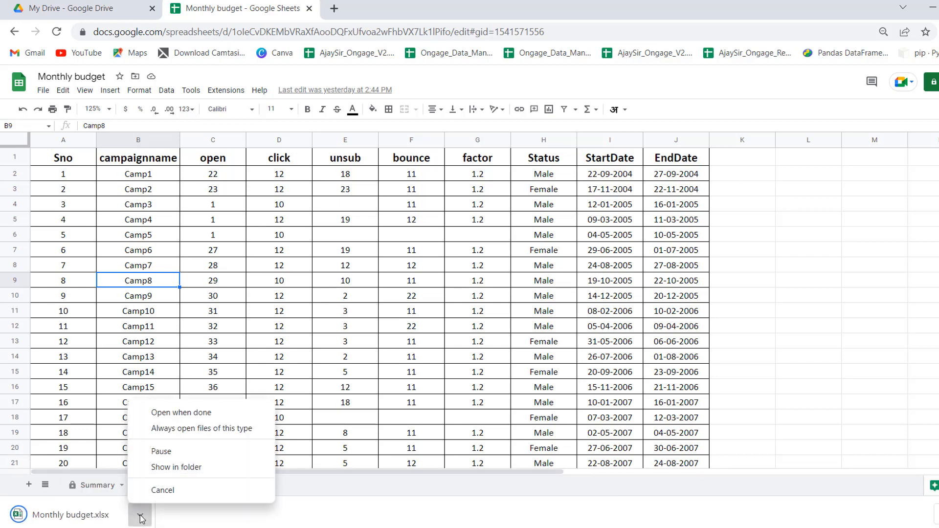
left_click(194, 468)
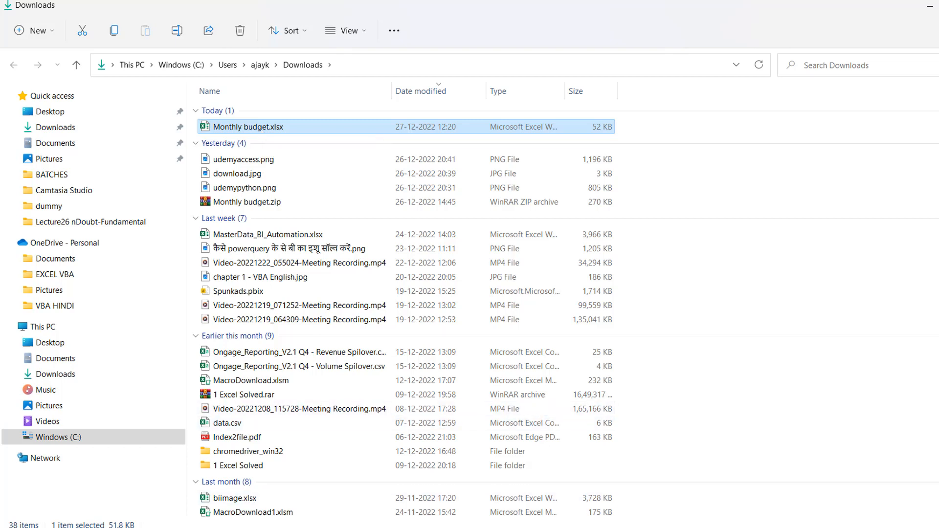
Switch back to Power BI Desktop, dismiss the load report, and expand the data table's field list
mouse_move(481, 527)
left_click(495, 509)
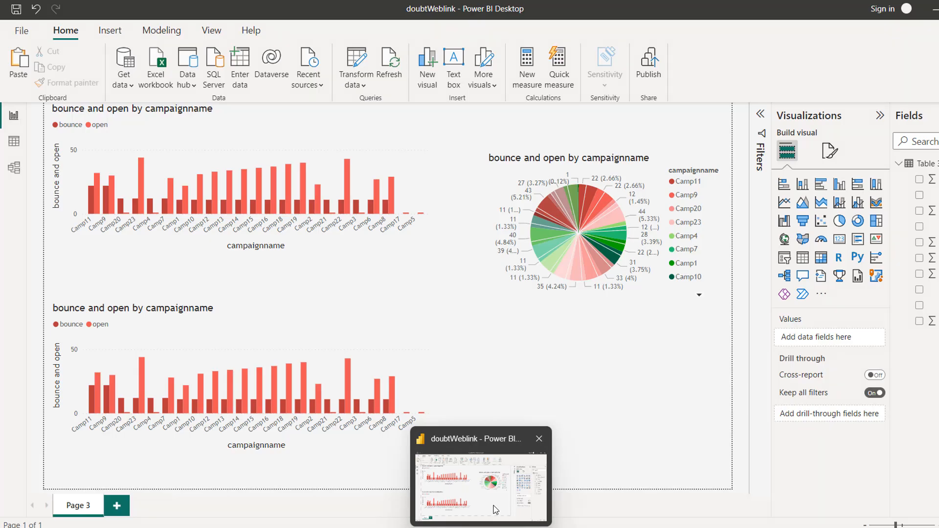
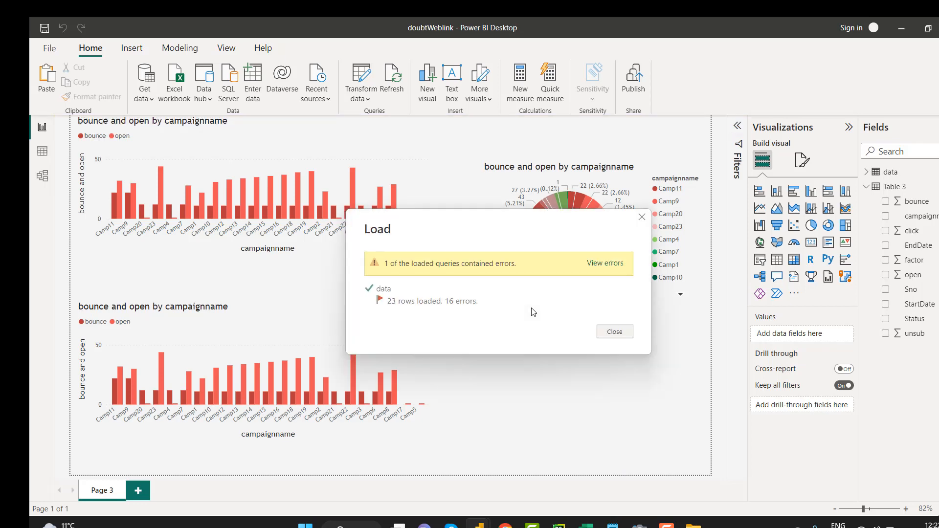
left_click(617, 332)
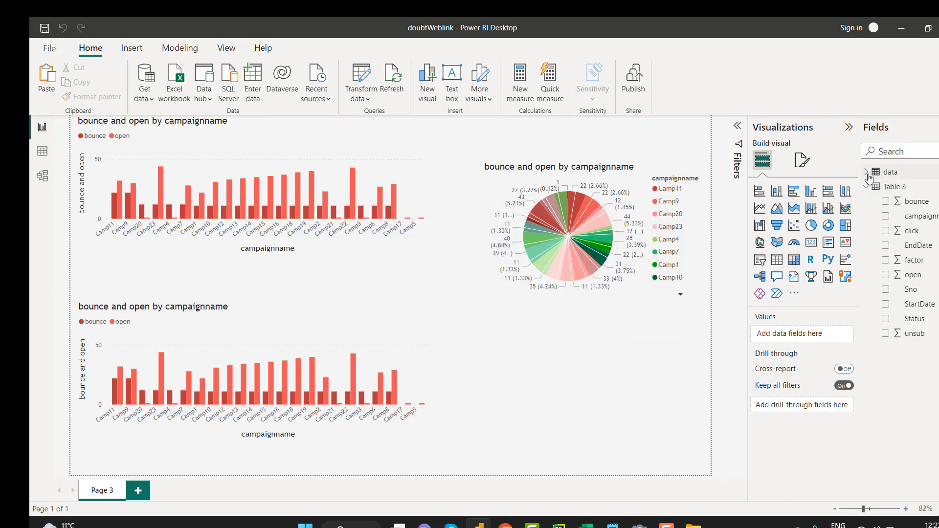
left_click(893, 174)
left_click(891, 173)
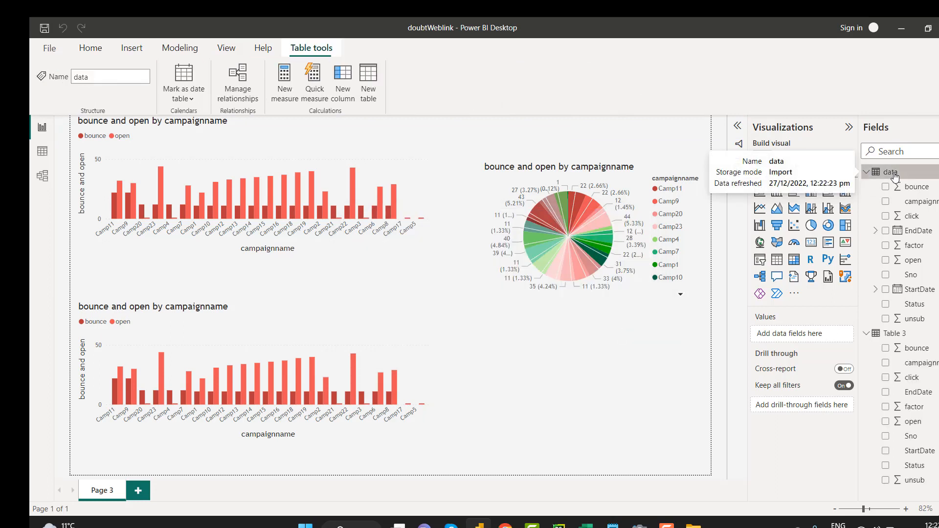
Compare the Table 3 fields used by the original column chart with the fields of the data table
left_click(360, 148)
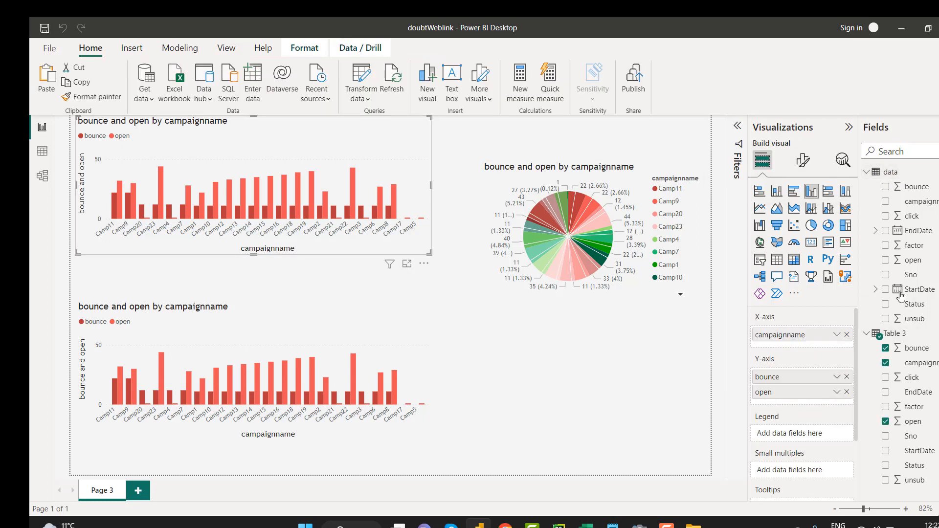
left_click(867, 174)
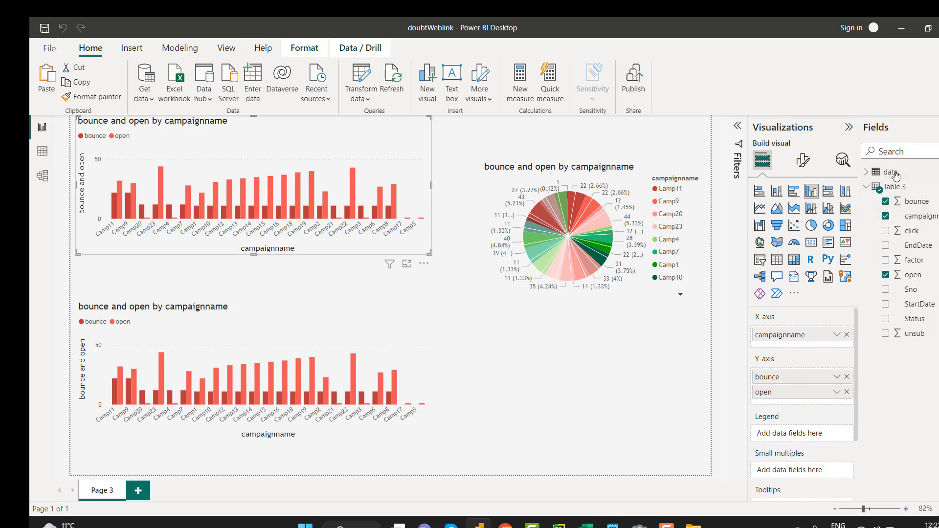
left_click(868, 172)
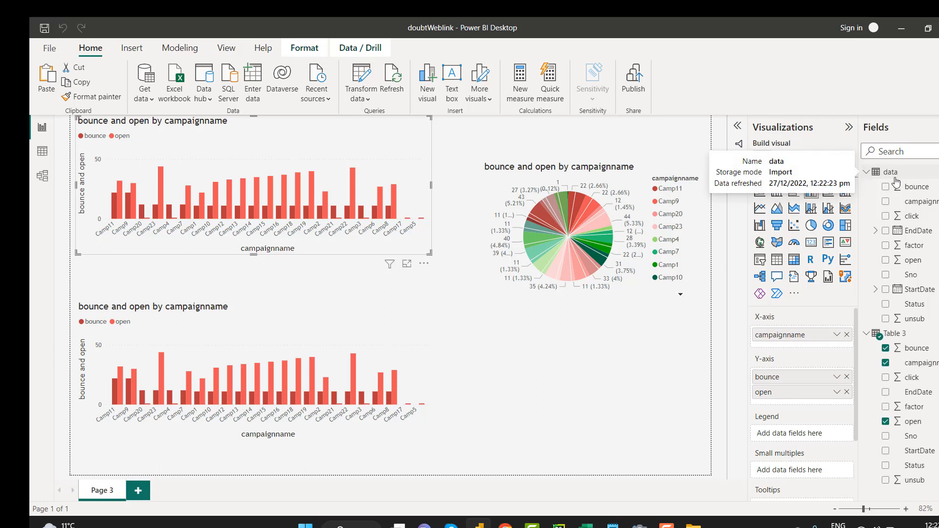
Move the pie chart up close to the page's upper edge and deselect it
left_click(485, 274)
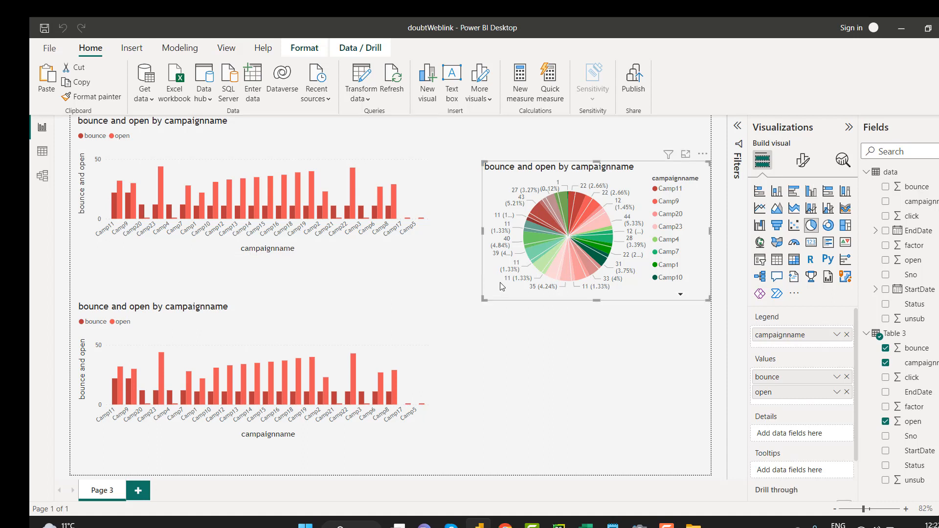
left_click_drag(503, 291, 503, 255)
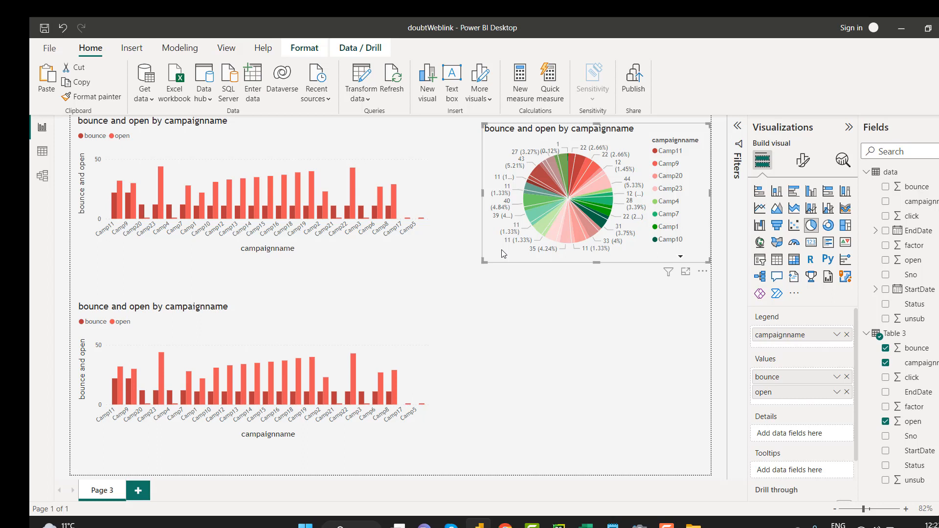
left_click(516, 343)
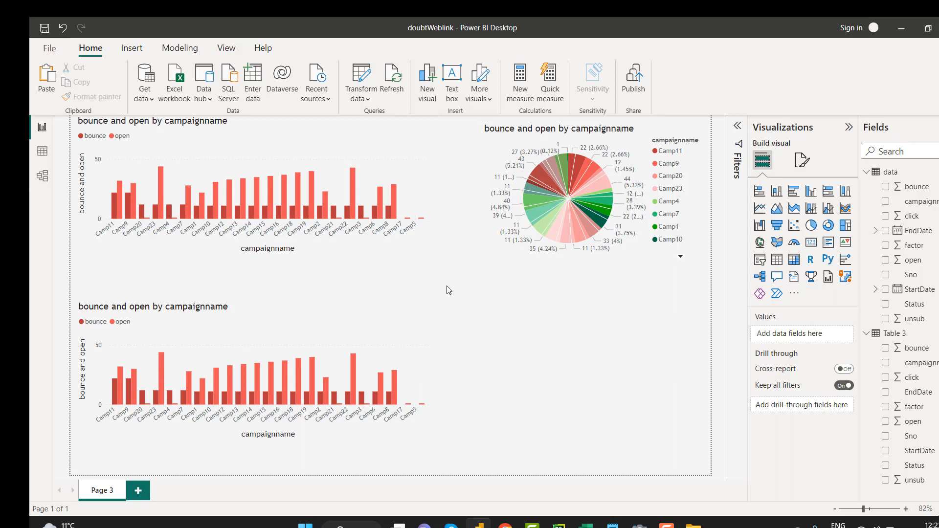
Compare in the data source settings whether the source can be changed for monthly budget.xlsx and for the Google Sheets link
left_click(326, 101)
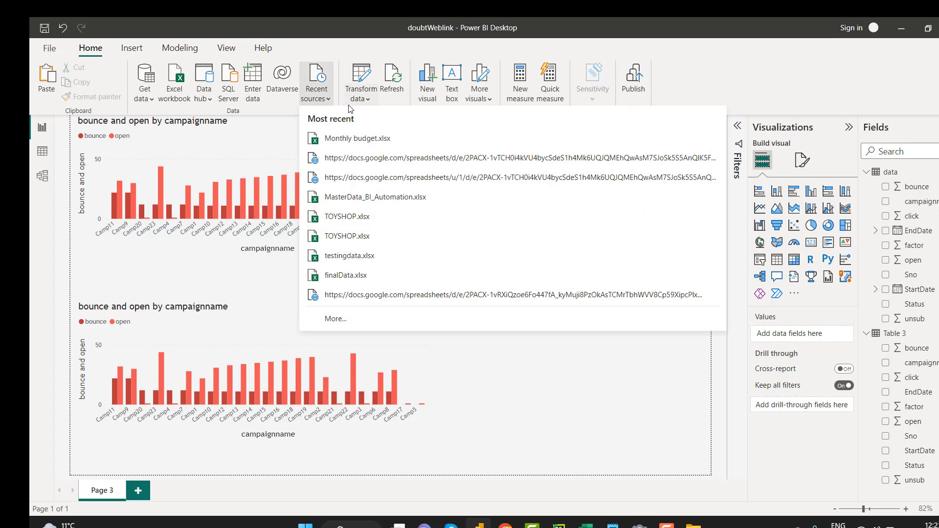
left_click(367, 100)
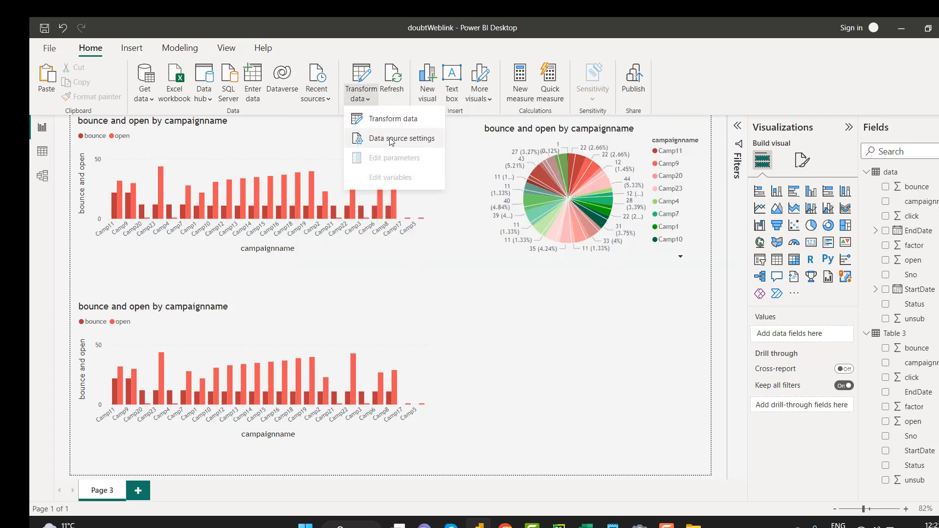
left_click(399, 140)
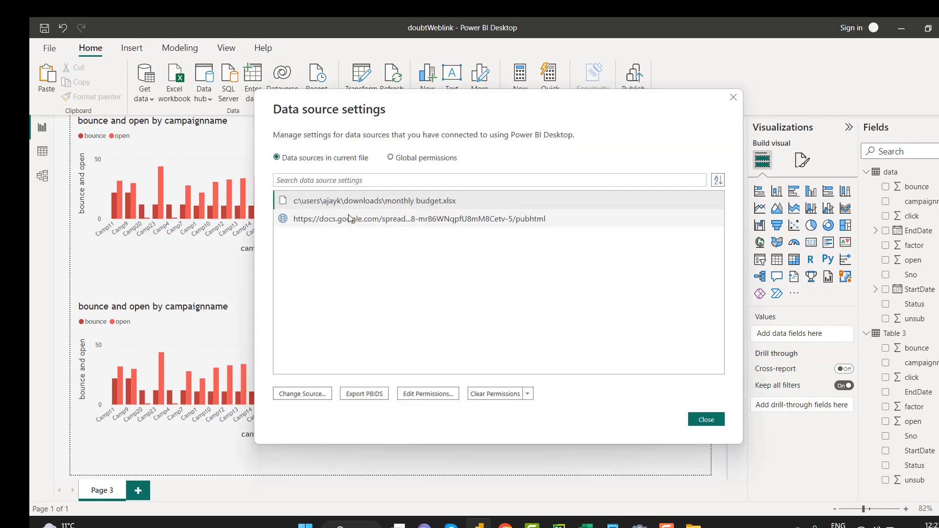
left_click(350, 217)
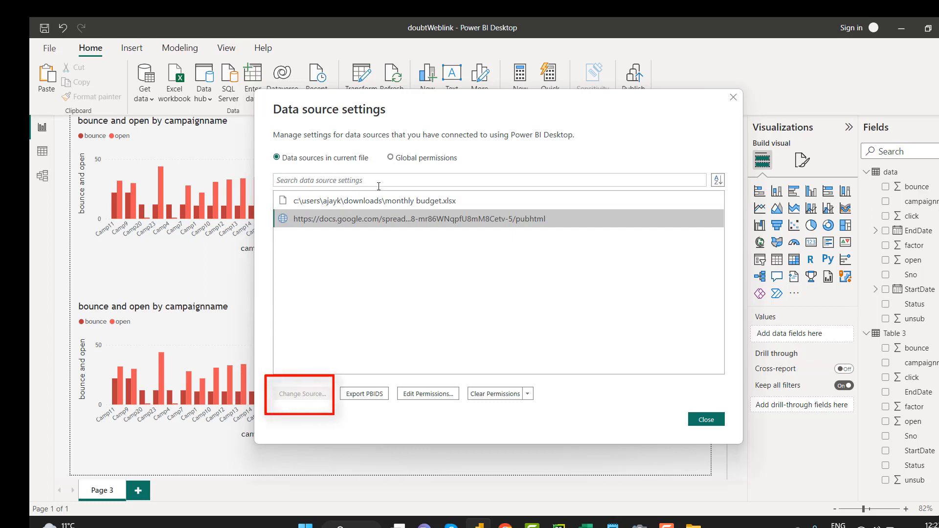
left_click(355, 205)
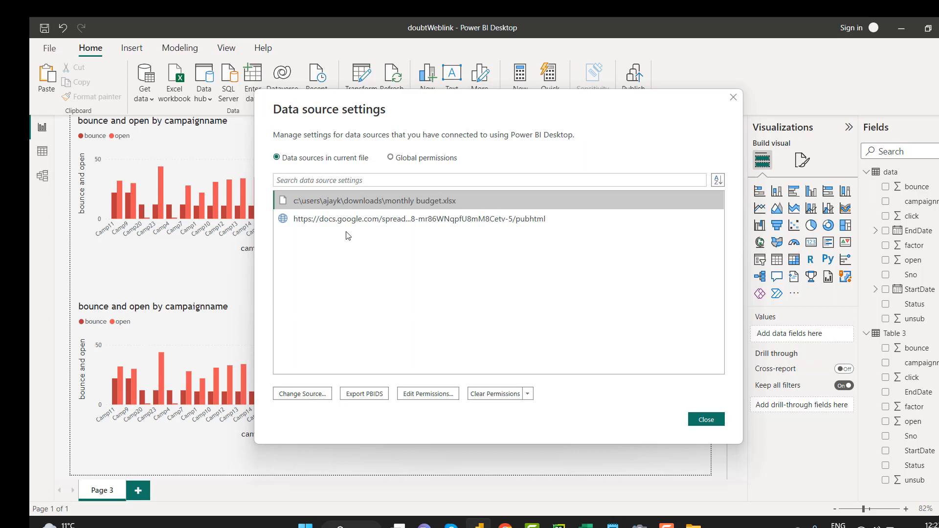
left_click(333, 224)
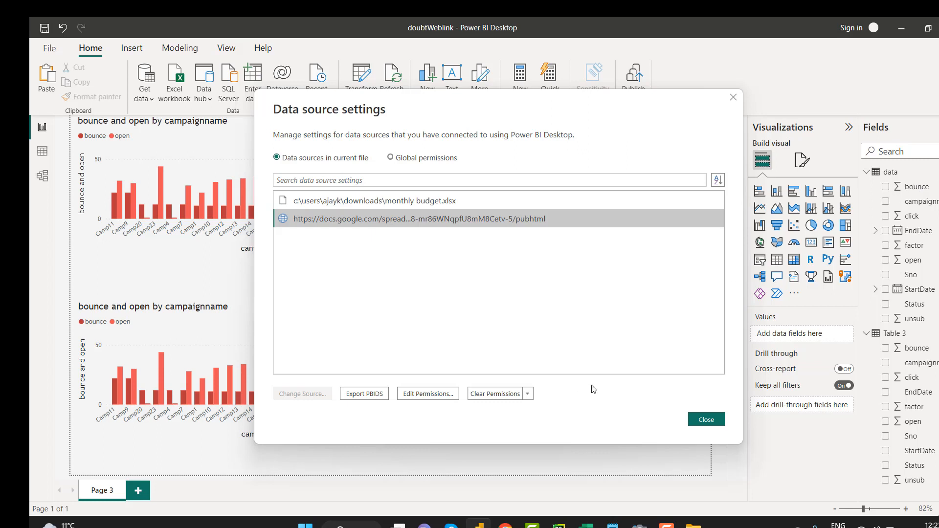
left_click(706, 420)
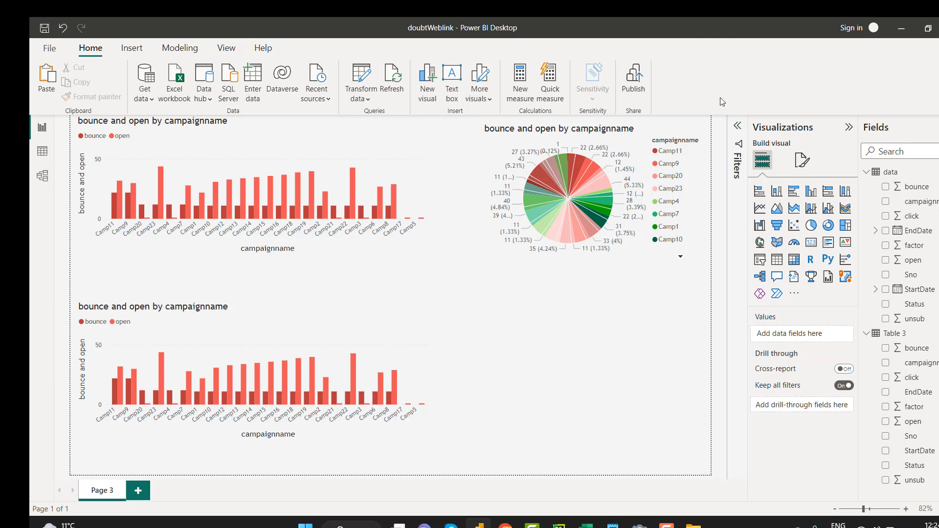
Open the Power Query Editor from the report and select the data query
left_click(370, 100)
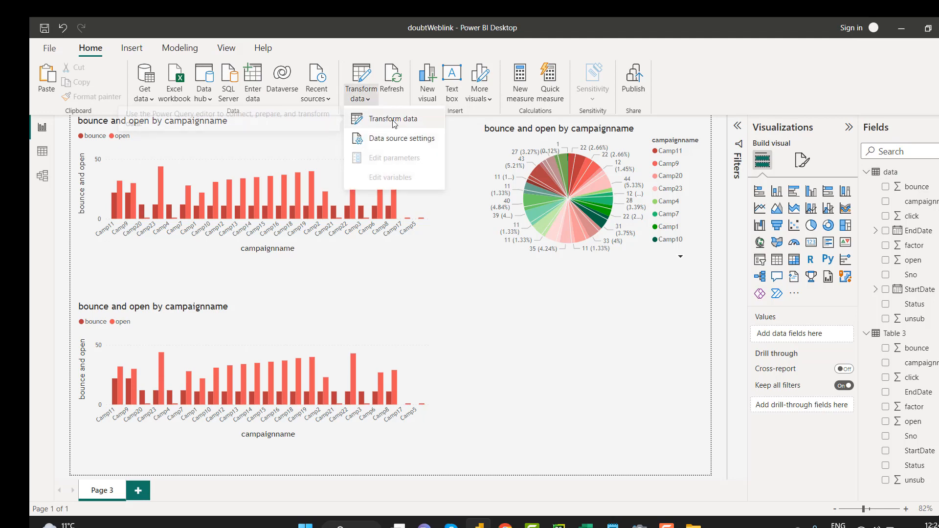
left_click(393, 120)
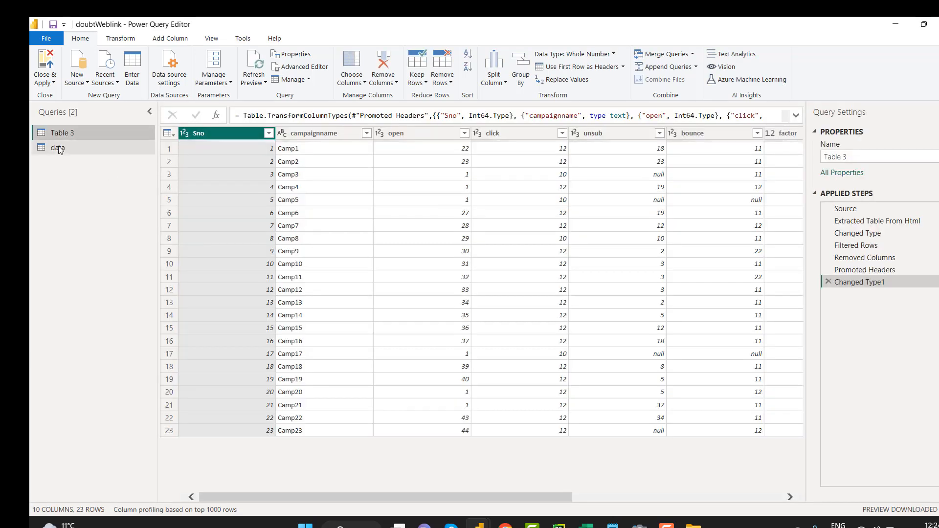
left_click(81, 149)
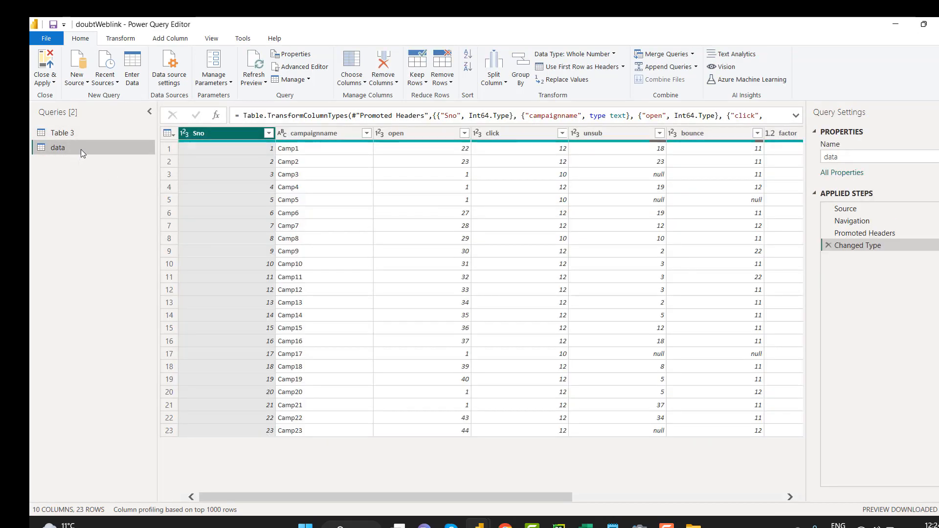
Examine the data query's M code in the Advanced Editor, from the Excel workbook source path to the header and type steps
left_click(206, 43)
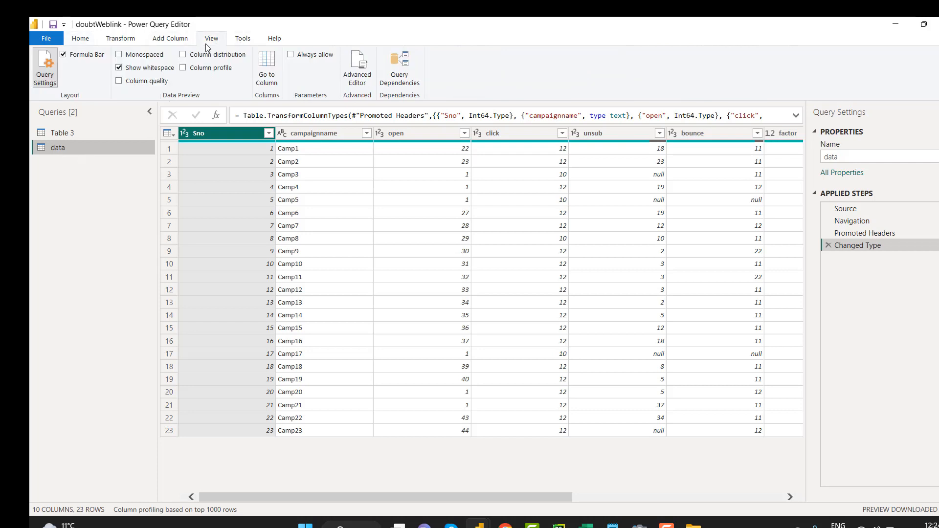
left_click(359, 78)
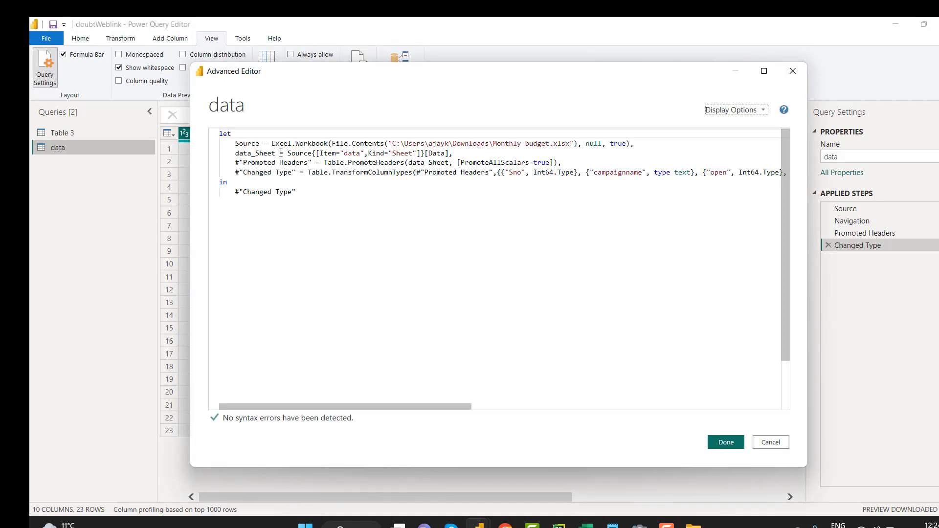
left_click(512, 143)
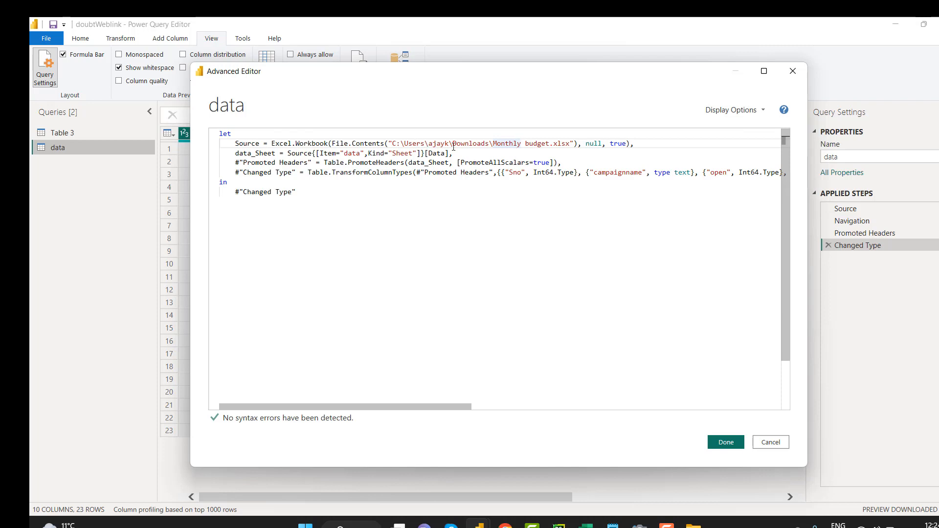
double_click(481, 144)
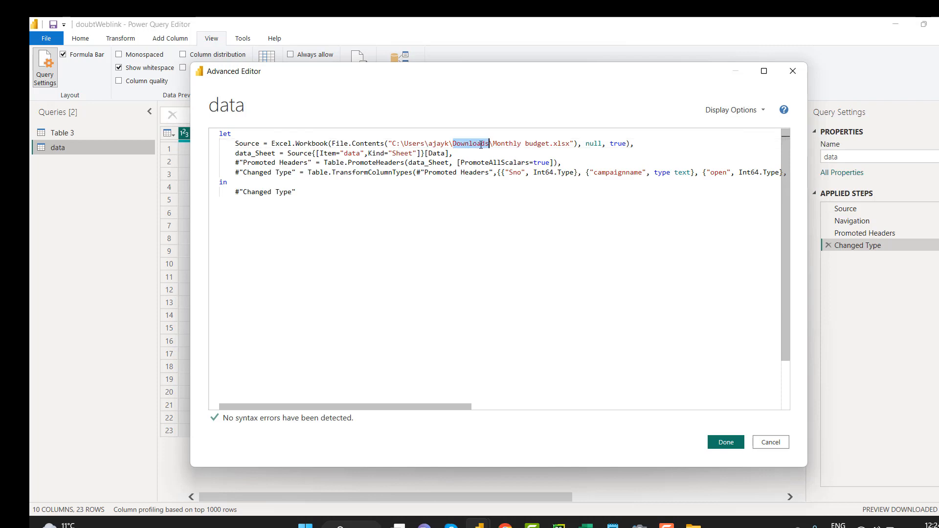
double_click(272, 164)
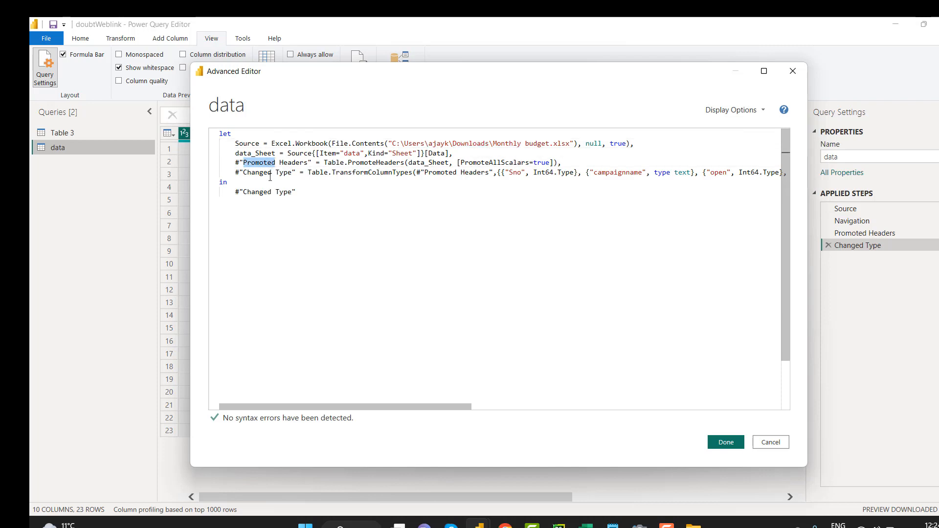
left_click(255, 174)
key("Down")
left_click(693, 173)
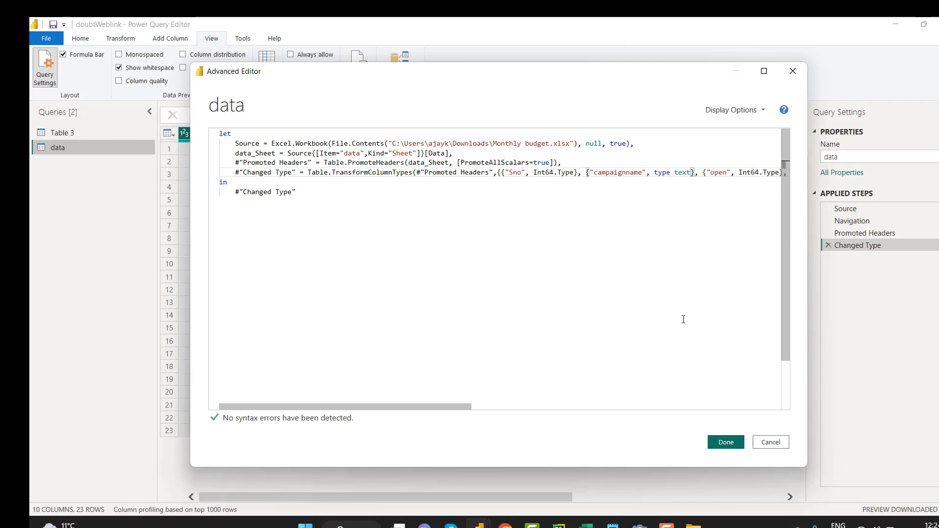
left_click(775, 445)
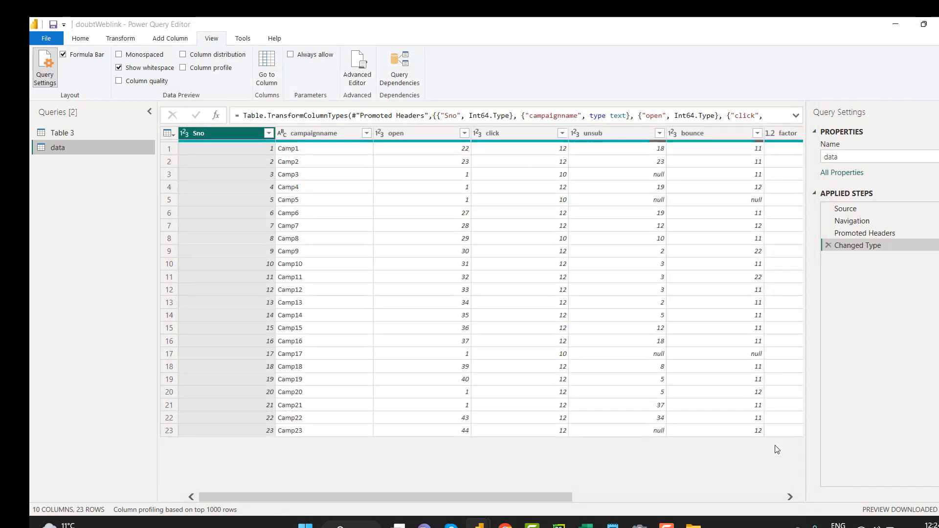
Examine Table 3's M code in the Advanced Editor, from its web link source down to the last type change
left_click(120, 135)
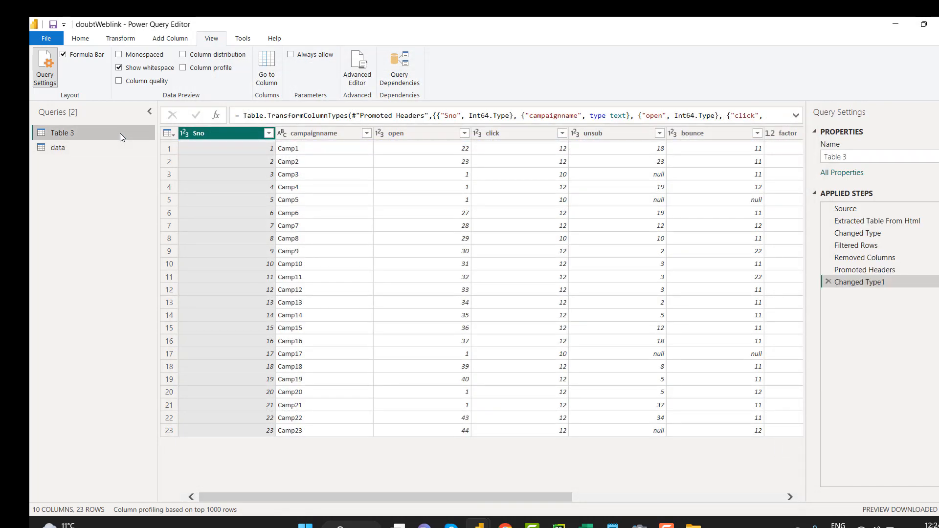
left_click(363, 70)
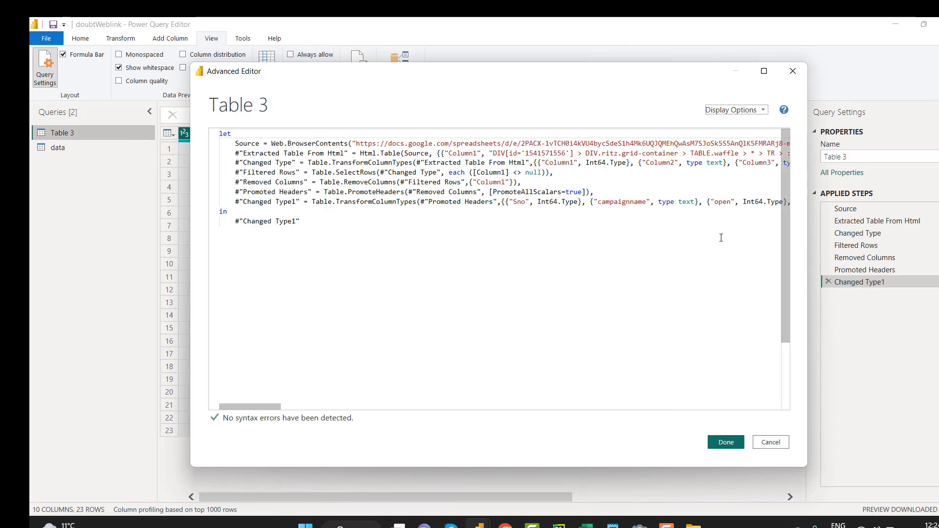
left_click_drag(835, 274, 938, 274)
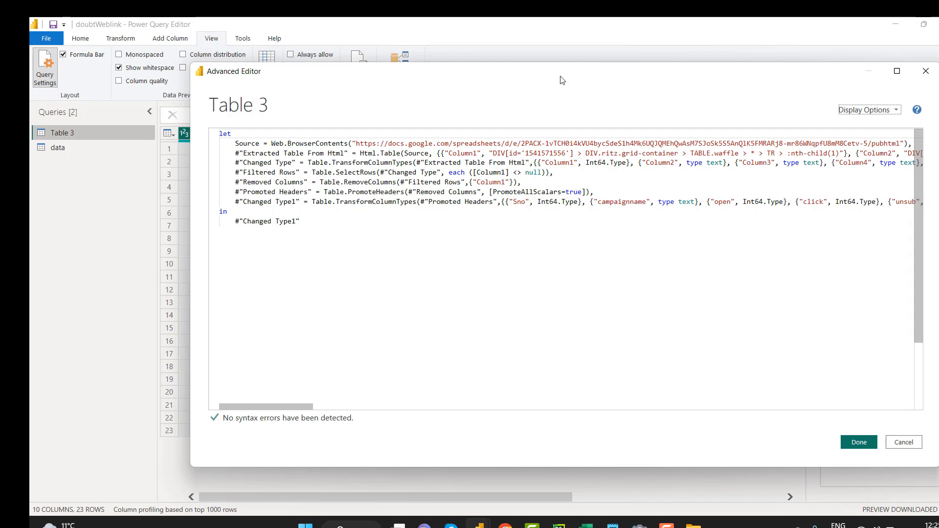
left_click_drag(552, 77, 480, 94)
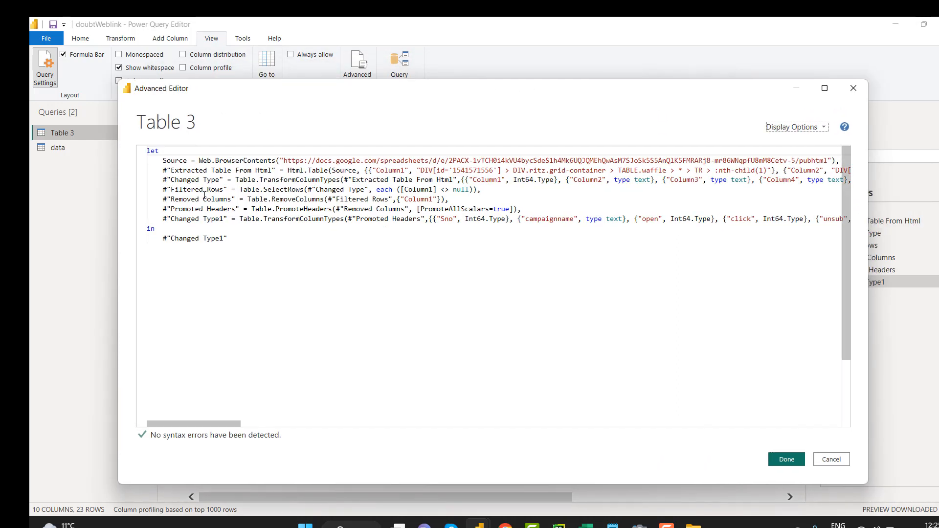
left_click(164, 171)
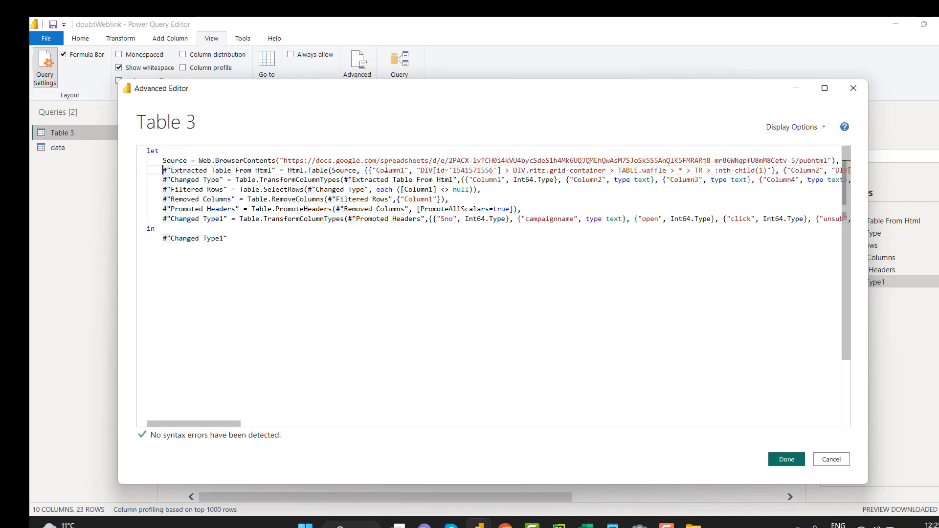
left_click(348, 259)
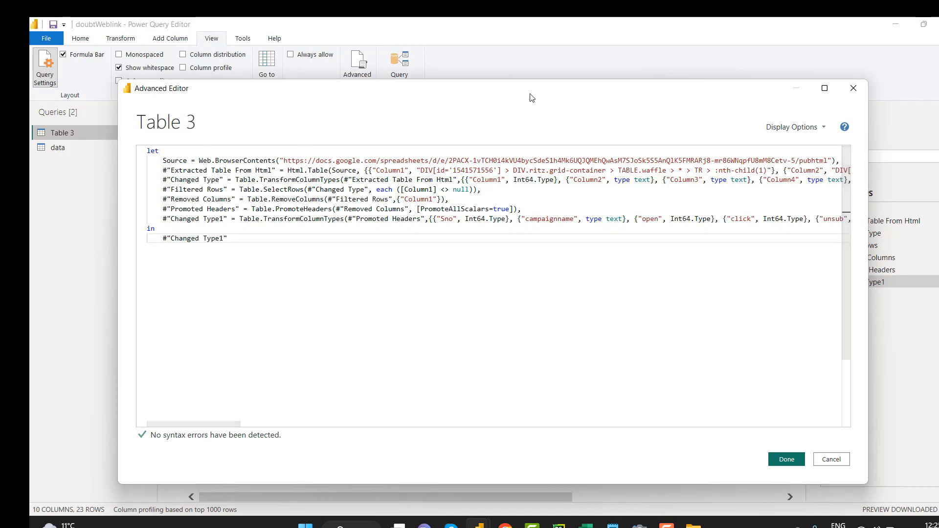
left_click_drag(529, 94, 473, 101)
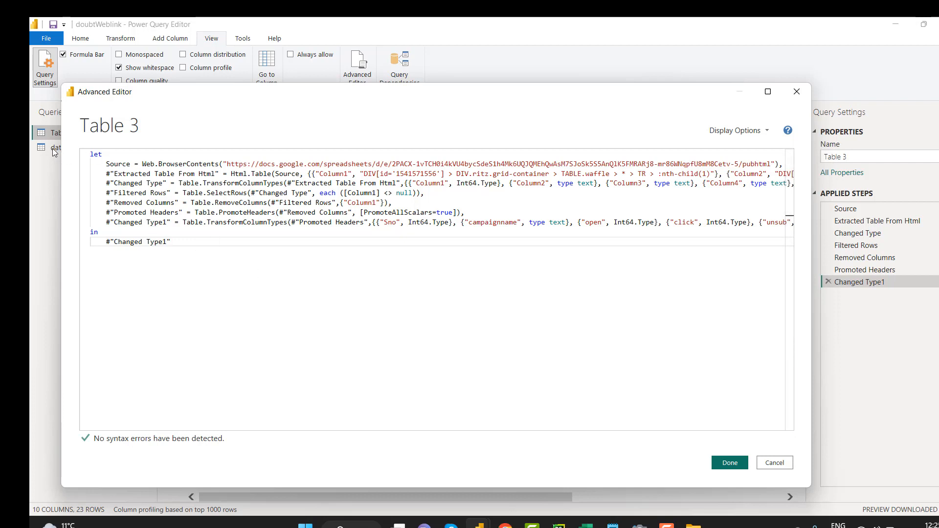
left_click_drag(105, 165, 502, 192)
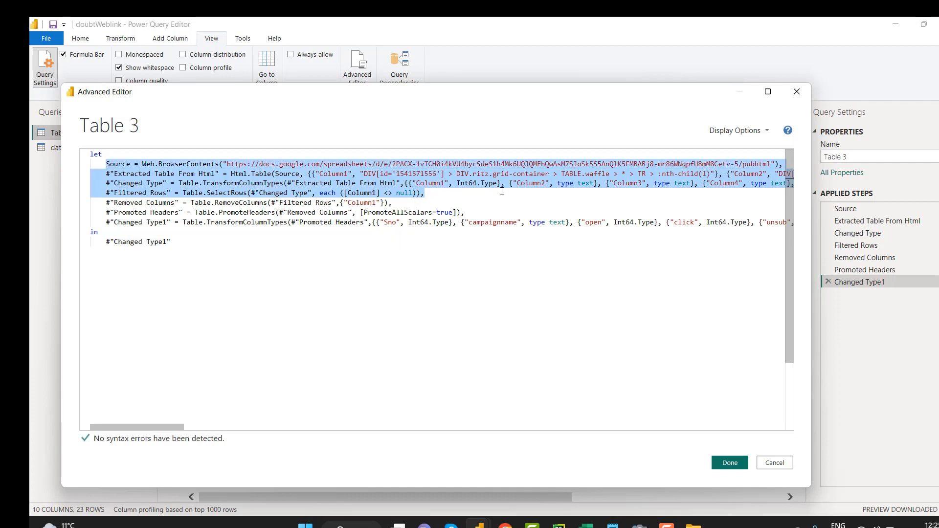
left_click(352, 222)
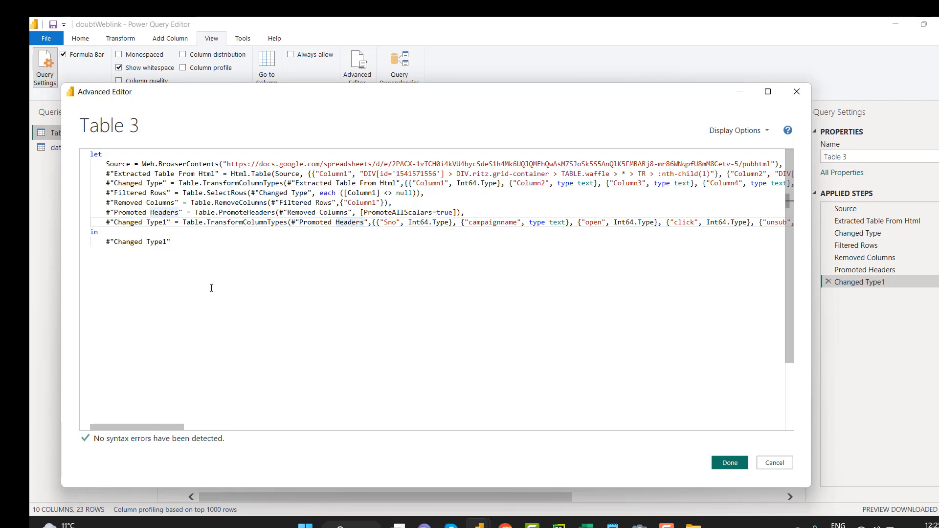
left_click(774, 463)
Review the preview of each applied step of Table 3, from Source through Promoted Headers
left_click(879, 208)
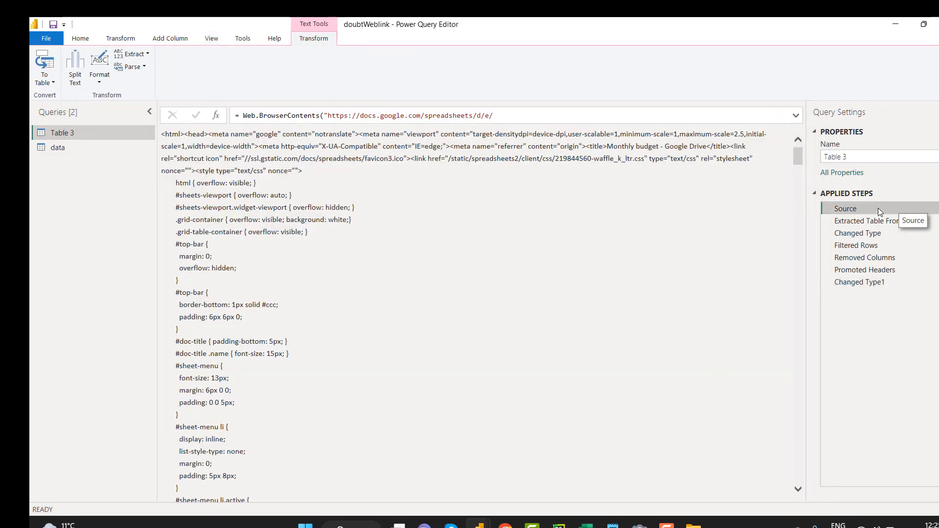
left_click(865, 221)
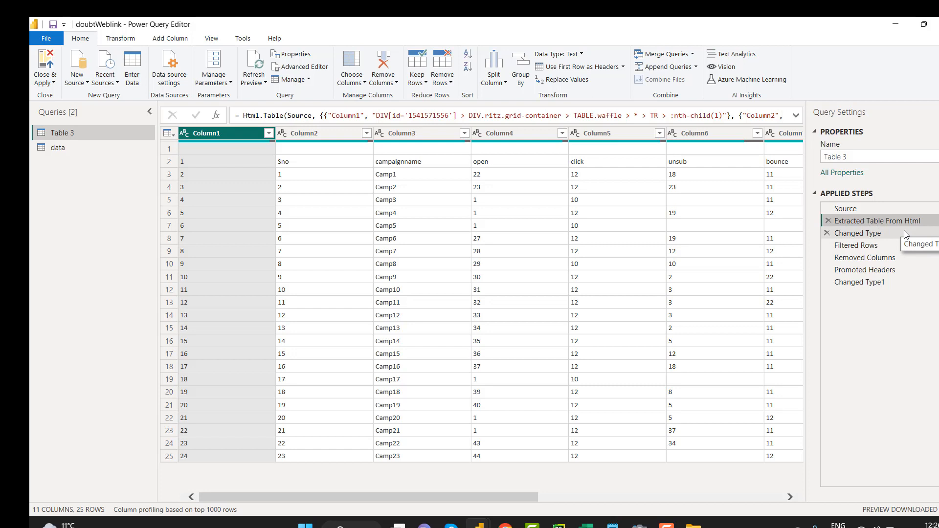
left_click(880, 234)
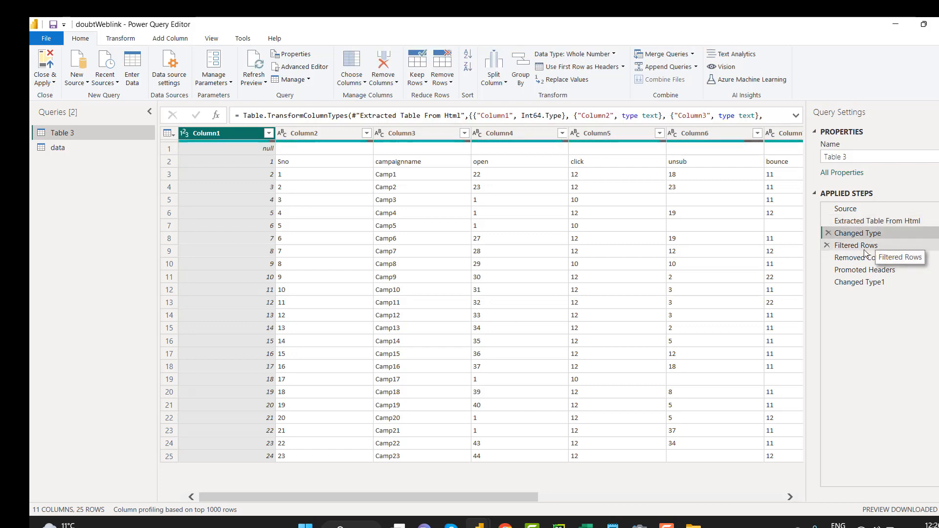
left_click(865, 251)
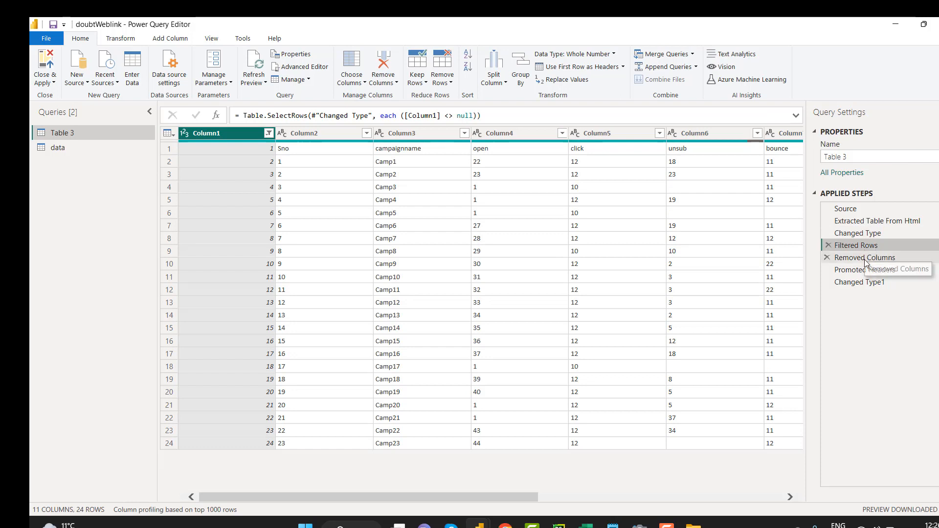
left_click(866, 259)
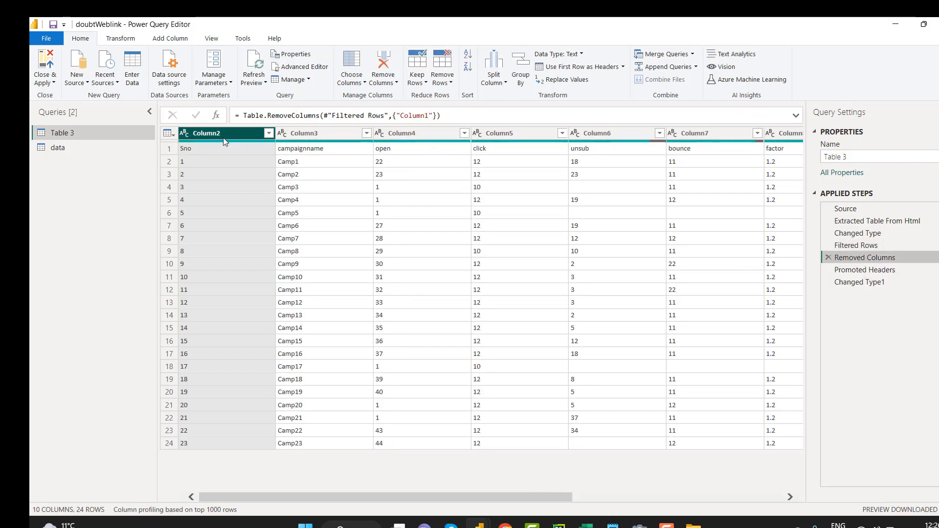
left_click(849, 271)
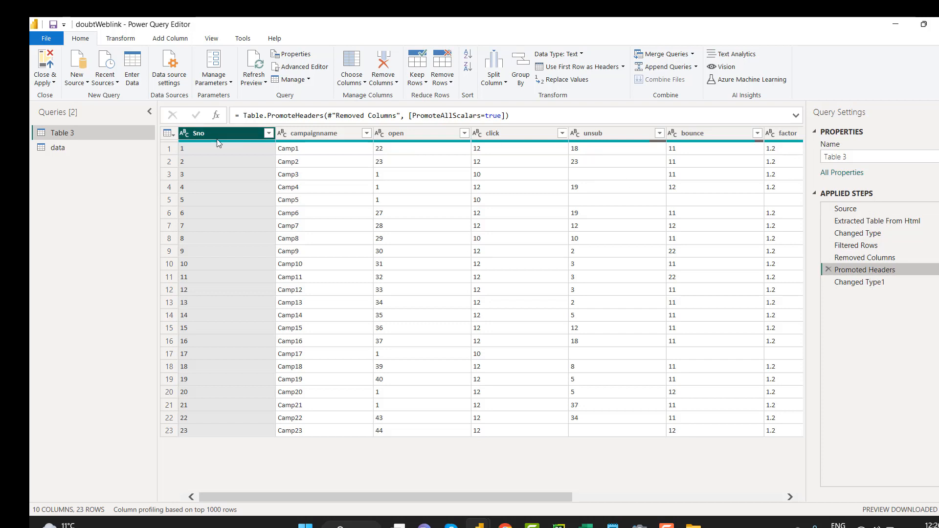
Compare the column headers and data types of the data query with the final output of Table 3
left_click(94, 152)
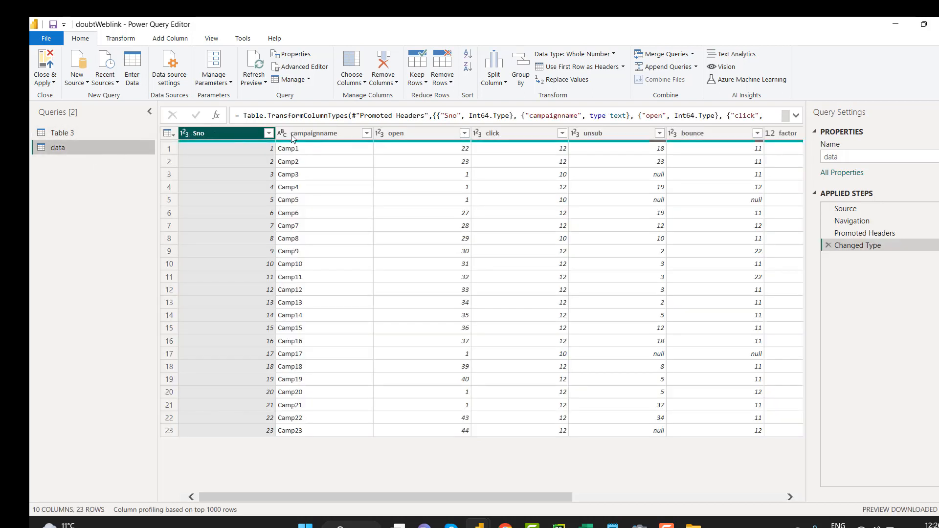
mouse_move(474, 145)
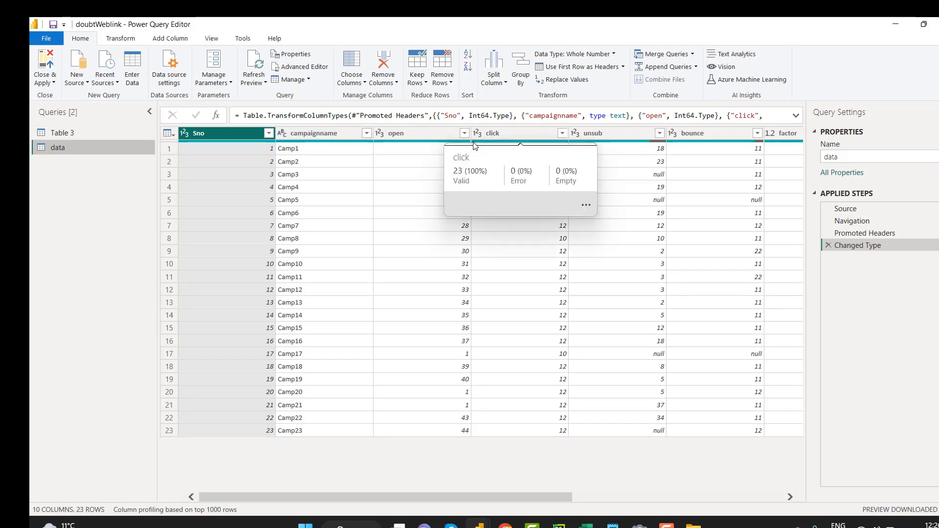
left_click(74, 134)
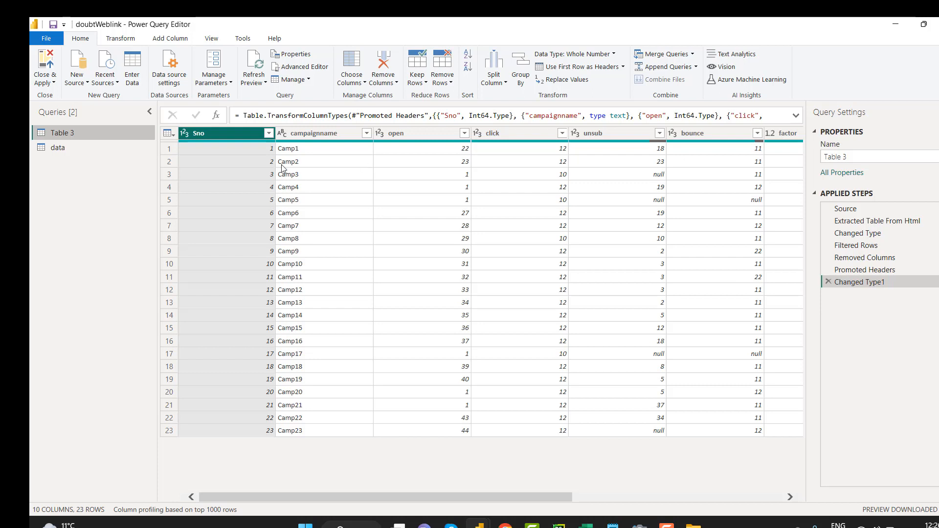
Copy the data query's entire M code from the Advanced Editor and close the editor without changes
left_click(69, 153)
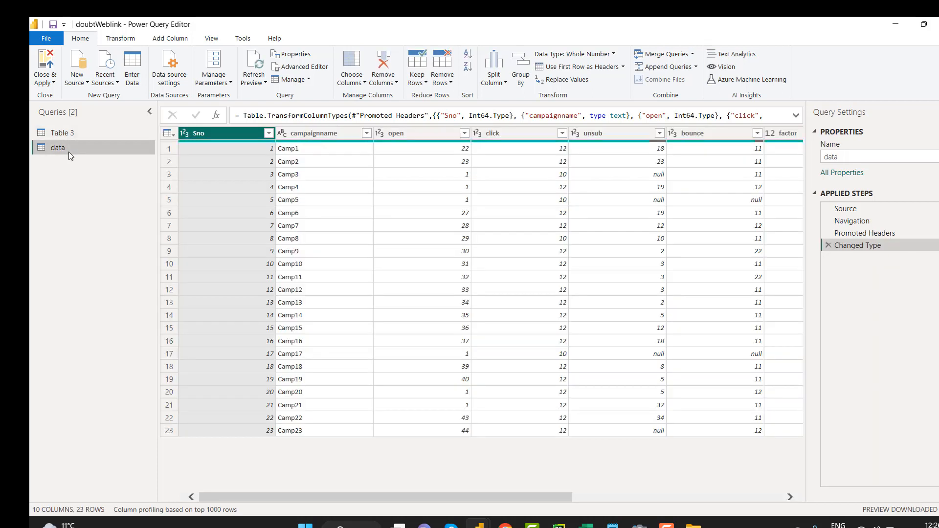
left_click(217, 44)
left_click(348, 69)
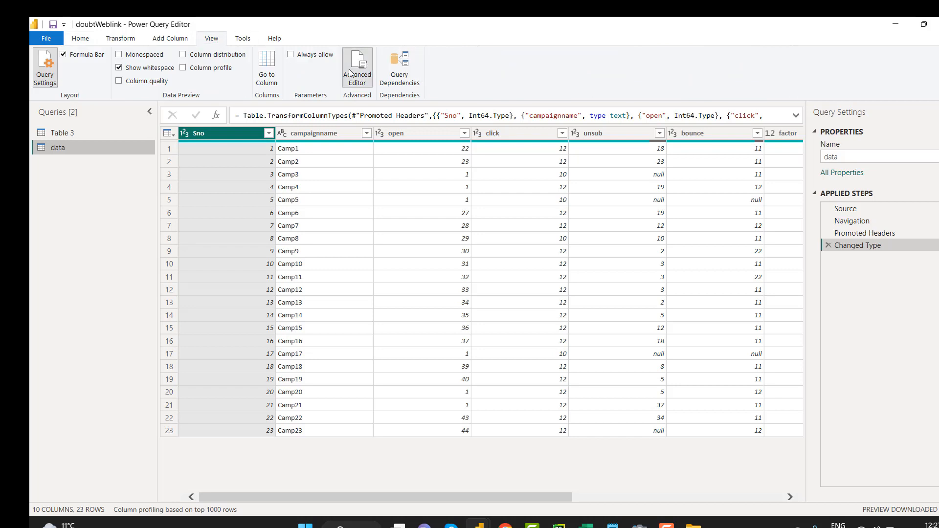
left_click(233, 145)
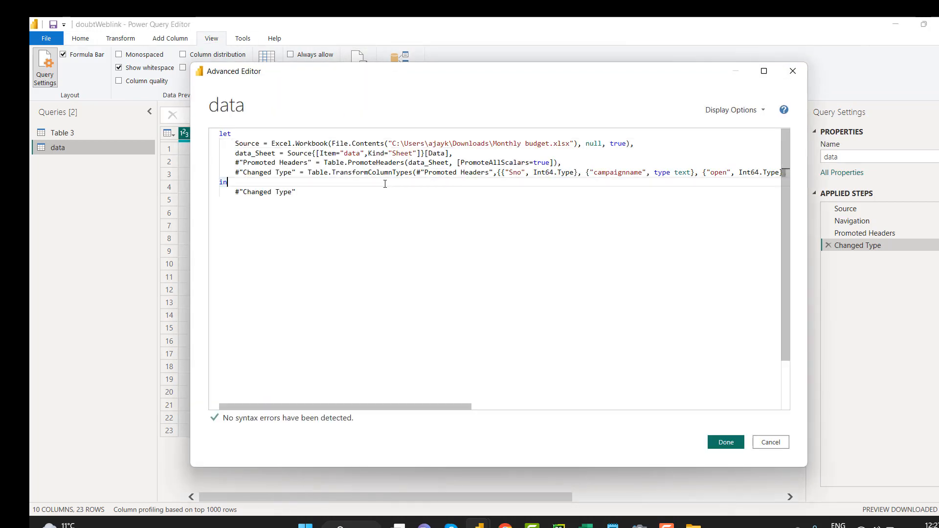
key("ctrl+a")
key("ctrl+c")
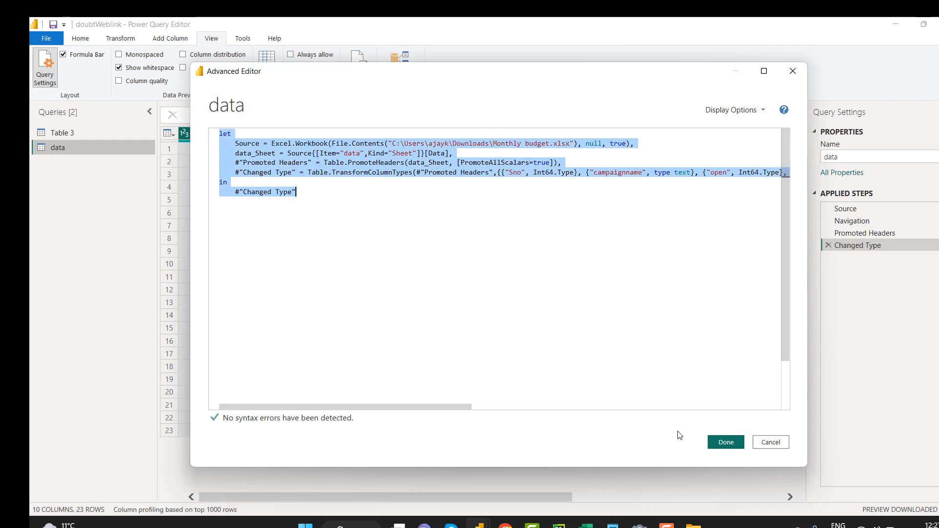
left_click(768, 443)
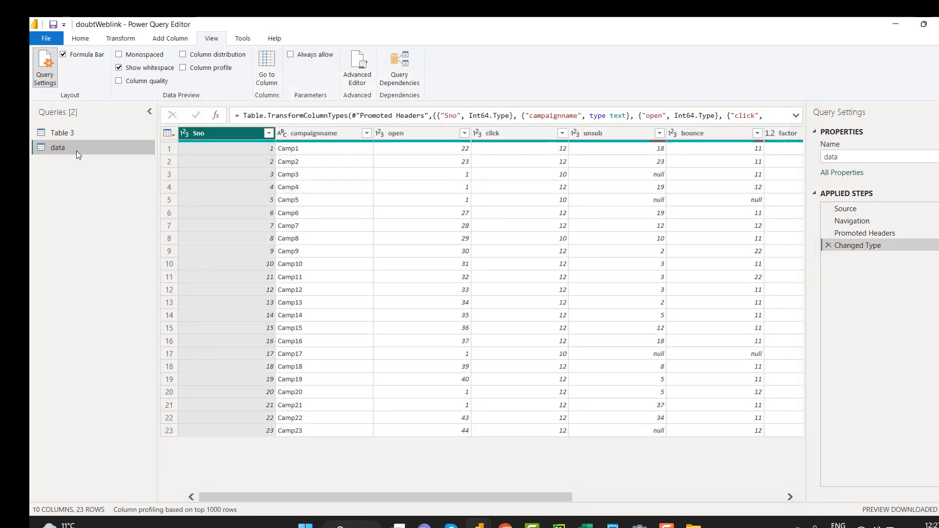
Replace Table 3's entire M code in the Advanced Editor with the copied code that reads the data sheet of Monthly budget.xlsx
left_click(64, 136)
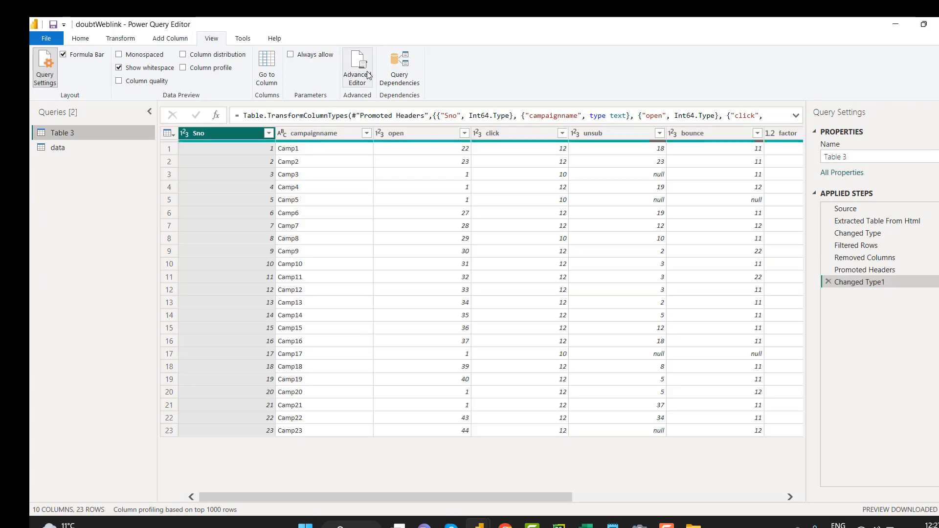
left_click(361, 72)
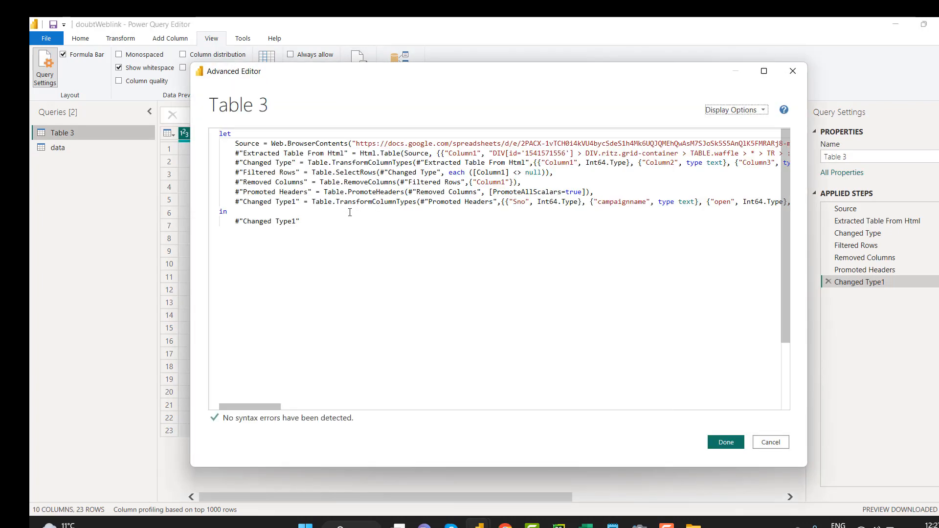
left_click(341, 225)
key("ctrl+a")
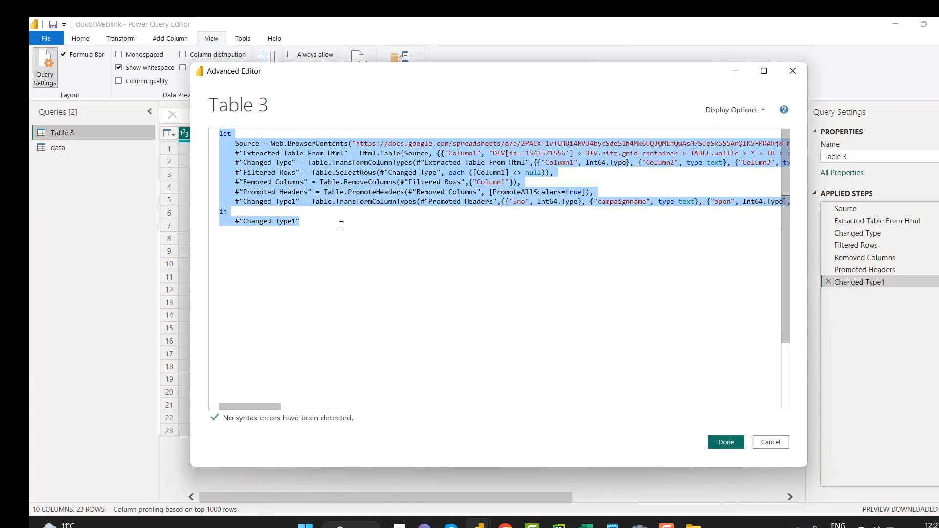
key("ctrl+v")
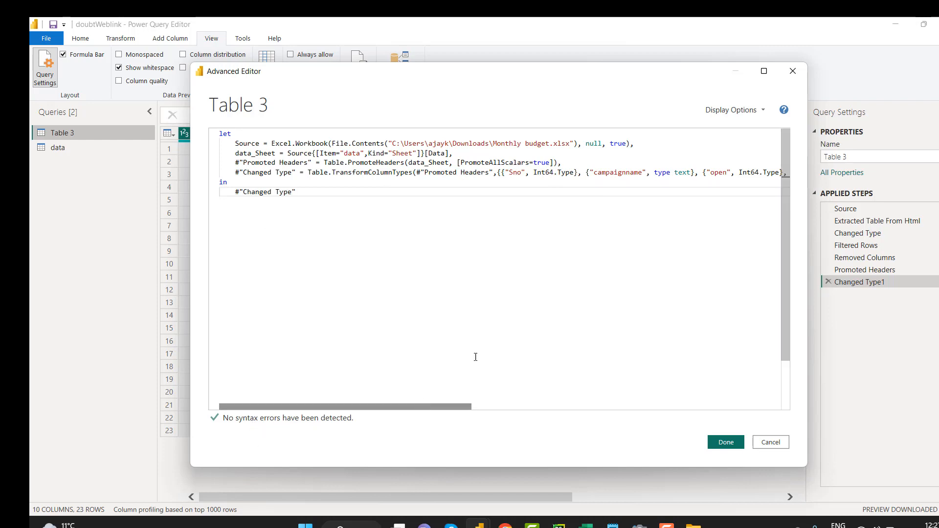
left_click(639, 143)
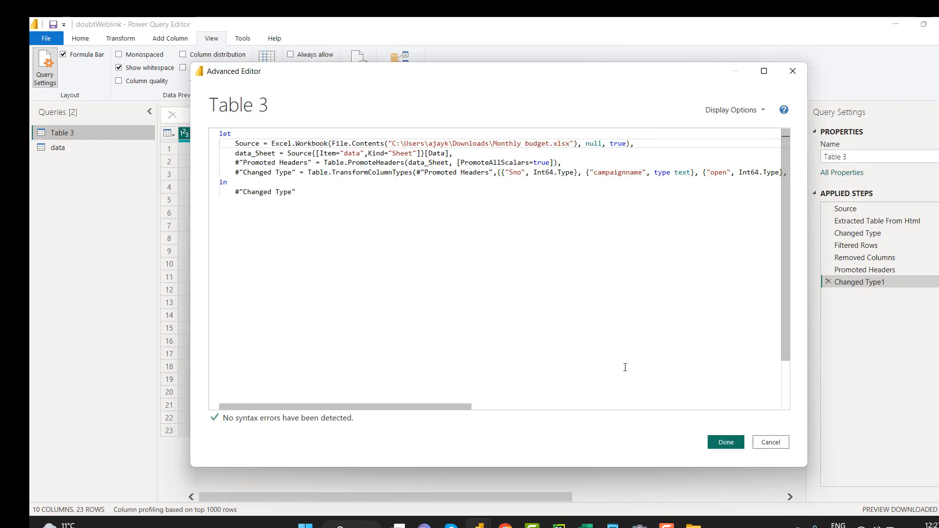
left_click(726, 442)
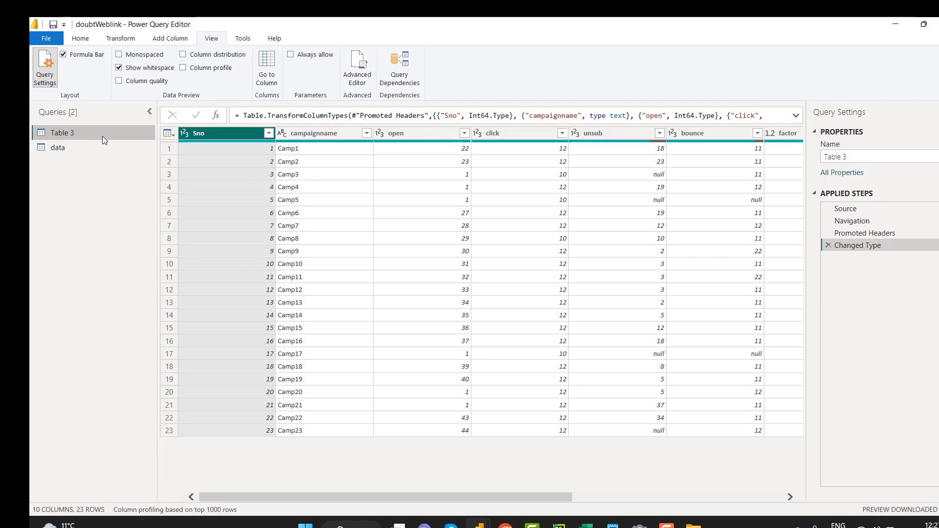
Check Table 3's Source step, then close the Power Query Editor and apply the query changes to the report
left_click(858, 209)
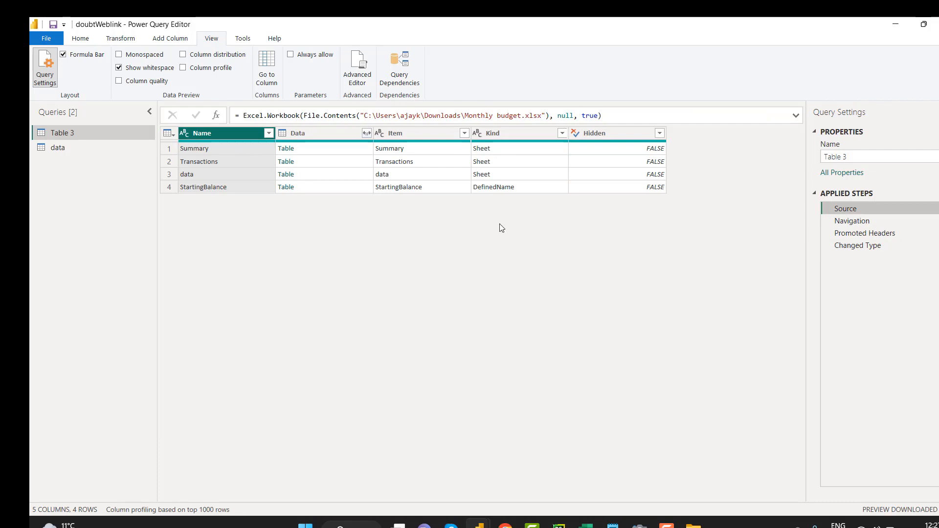
left_click(80, 40)
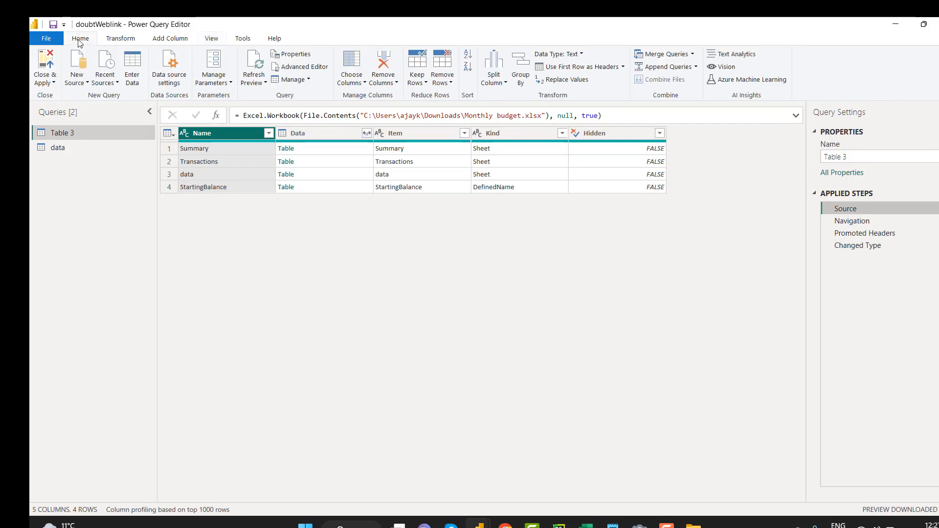
left_click(52, 83)
left_click(68, 97)
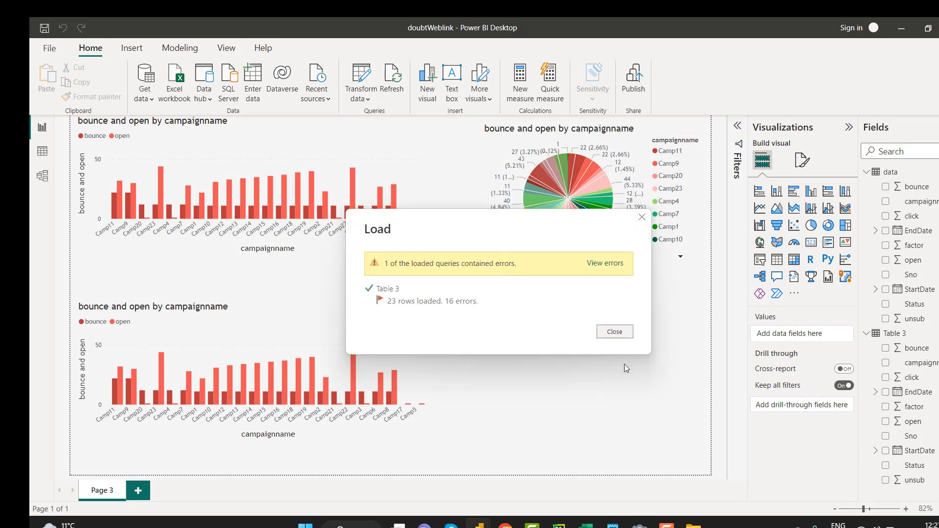
left_click(620, 335)
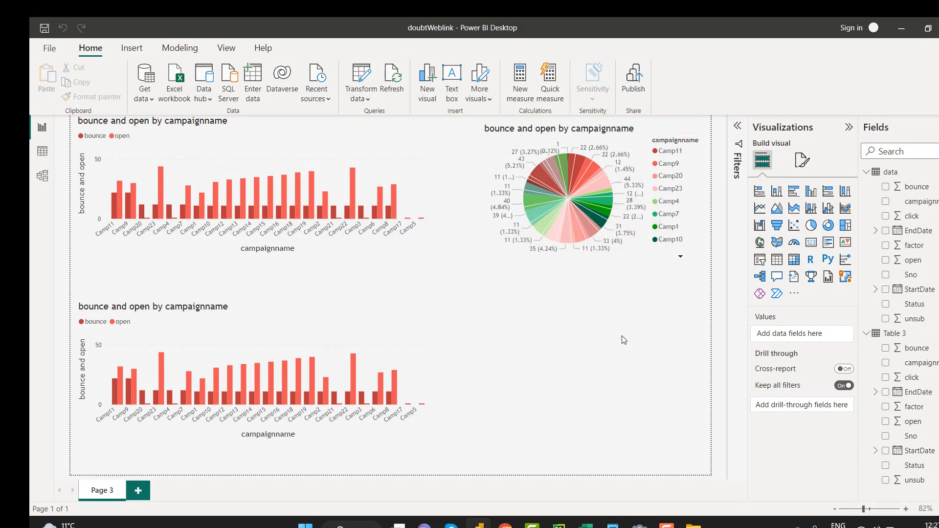
Check which table feeds the upper column chart and delete the redundant data table from the model
left_click(336, 164)
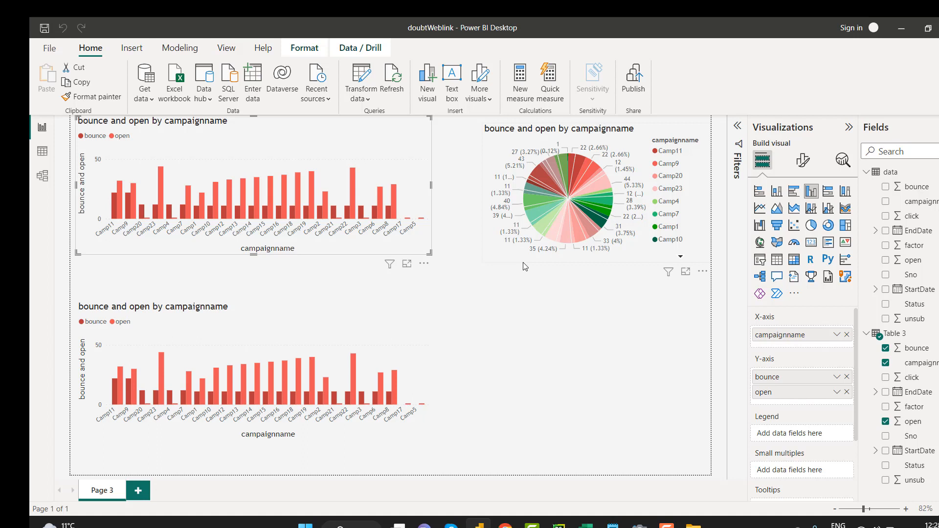
left_click(903, 334)
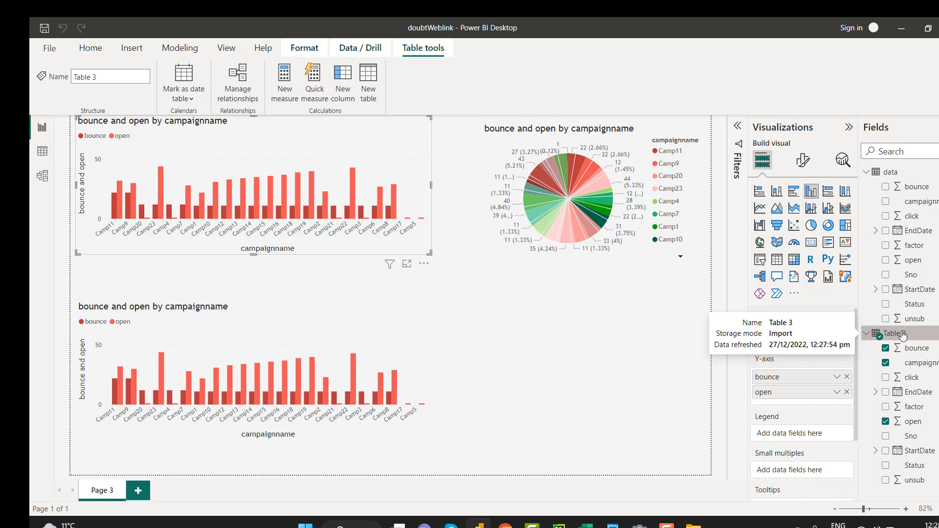
left_click(890, 174)
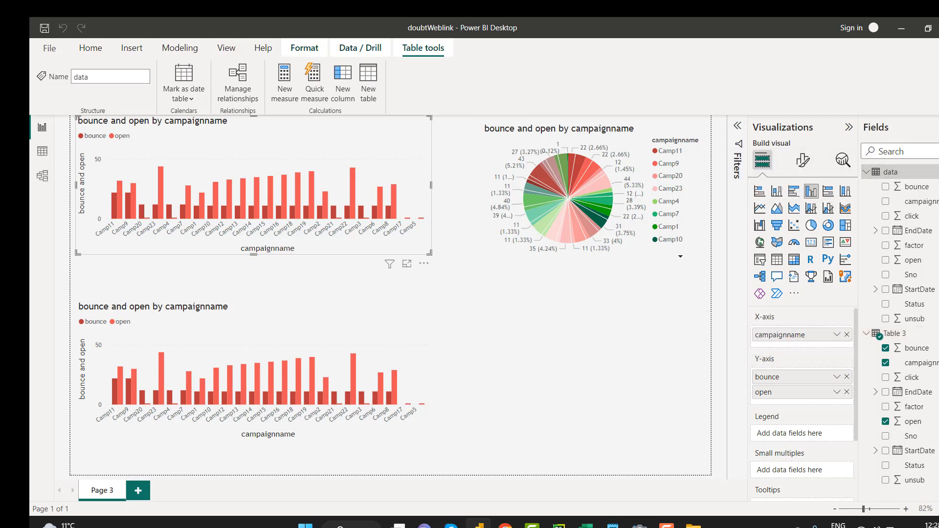
left_click(930, 171)
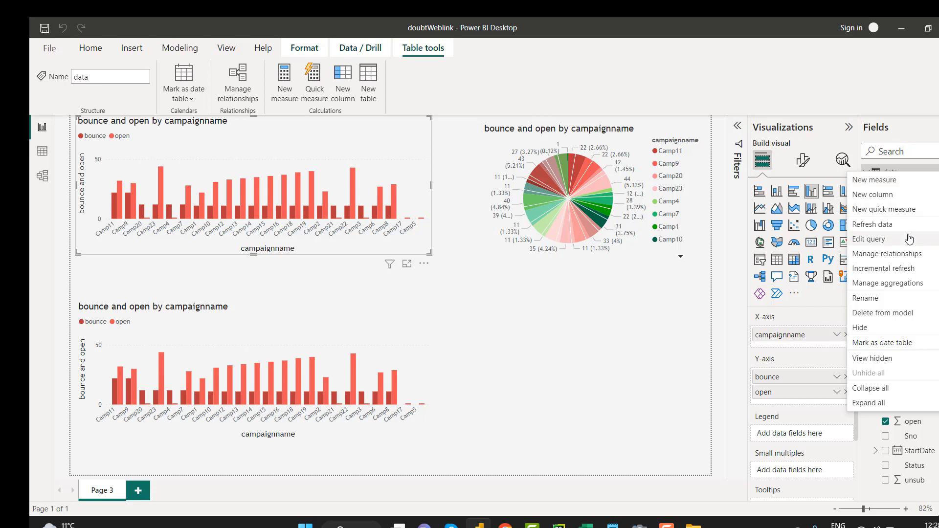
left_click(877, 318)
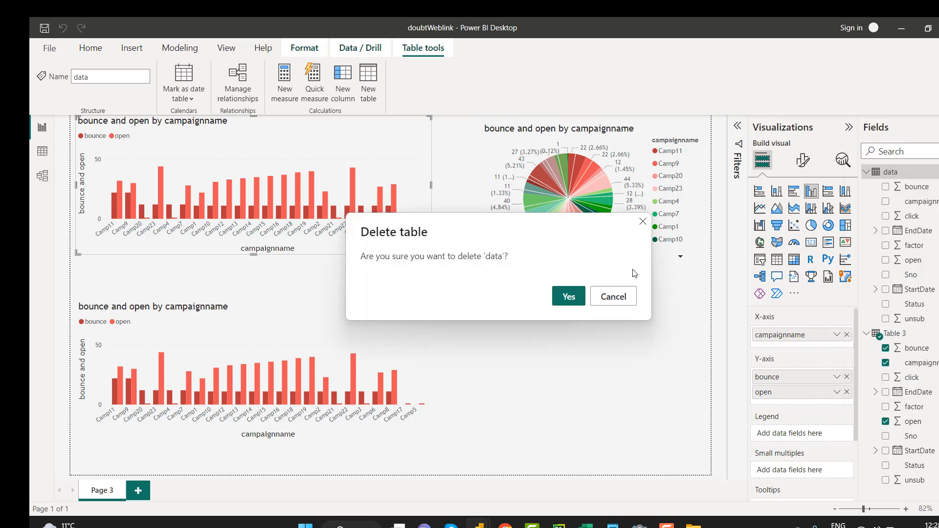
left_click(566, 297)
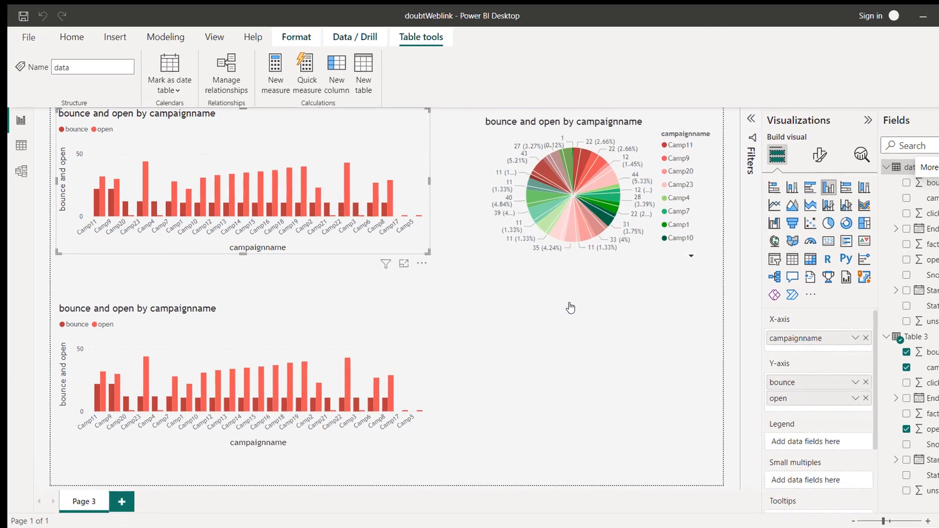